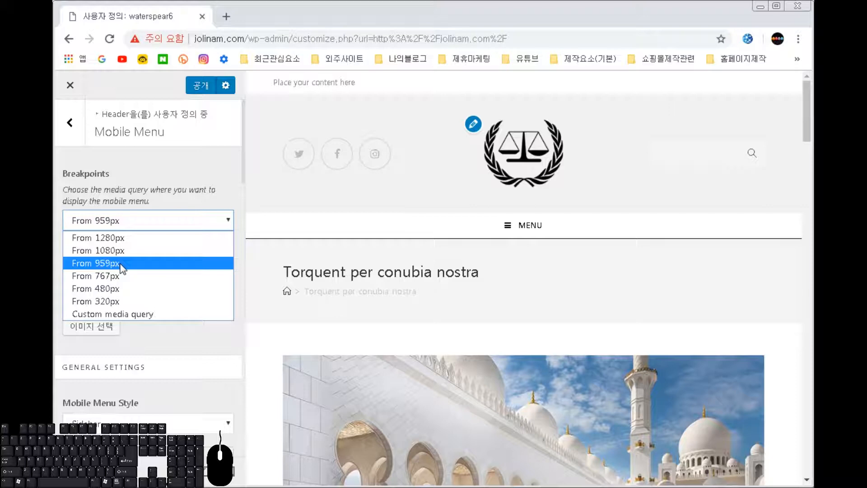
# Set the mobile menu breakpoint to From 959px and check the other available breakpoint options
pyautogui.click(121, 263)
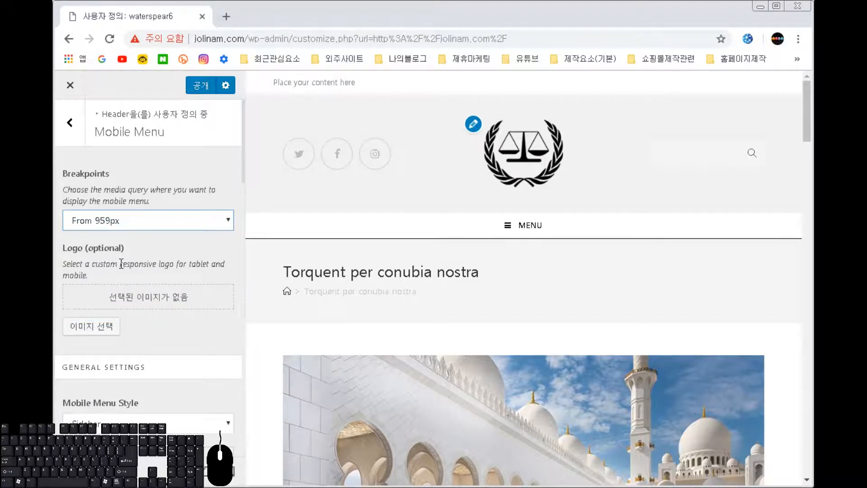
pyautogui.click(119, 221)
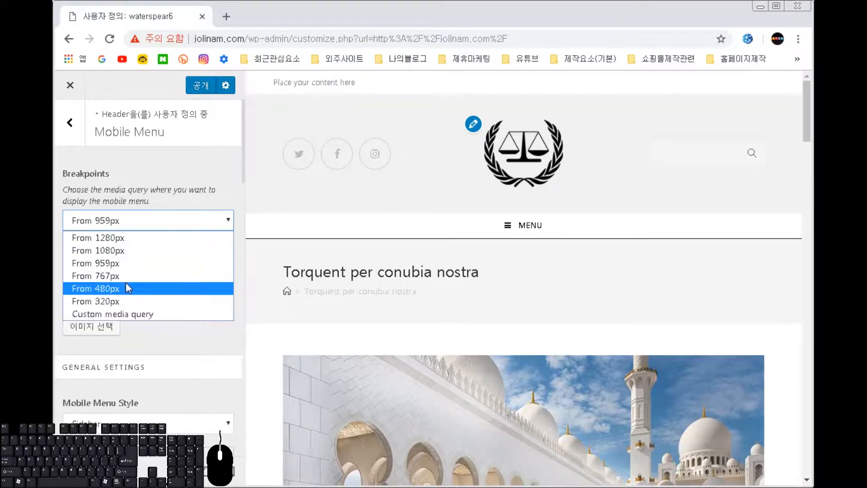
pyautogui.click(138, 225)
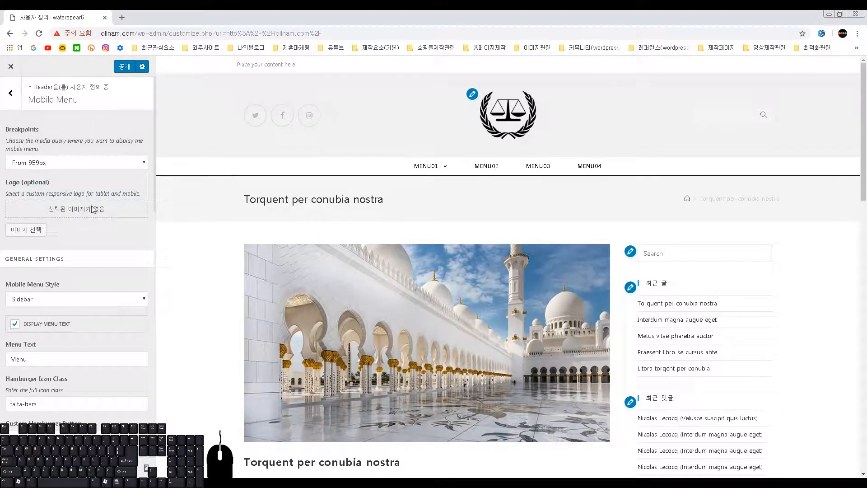
# Check the image selection for the optional mobile logo and leave it without choosing an image
pyautogui.moveTo(49, 183)
pyautogui.mouseDown()
pyautogui.moveTo(22, 186)
pyautogui.moveTo(50, 196)
pyautogui.mouseUp()
pyautogui.click(50, 197)
pyautogui.click(36, 229)
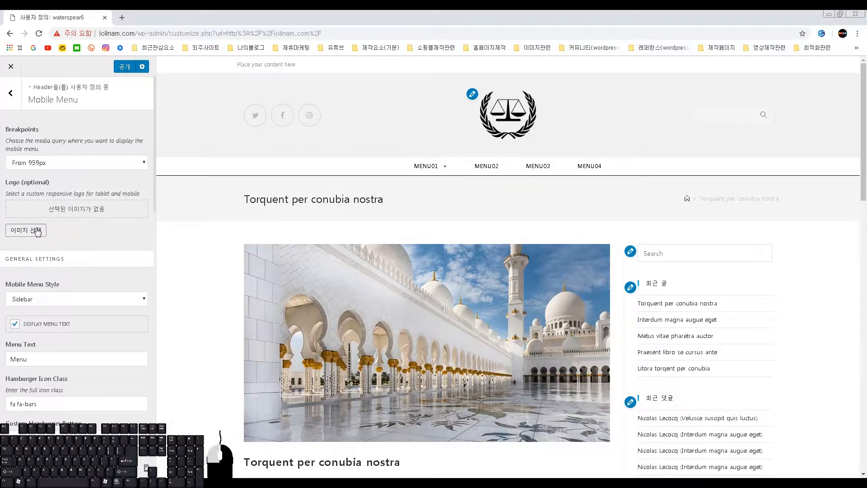
pyautogui.press('Escape')
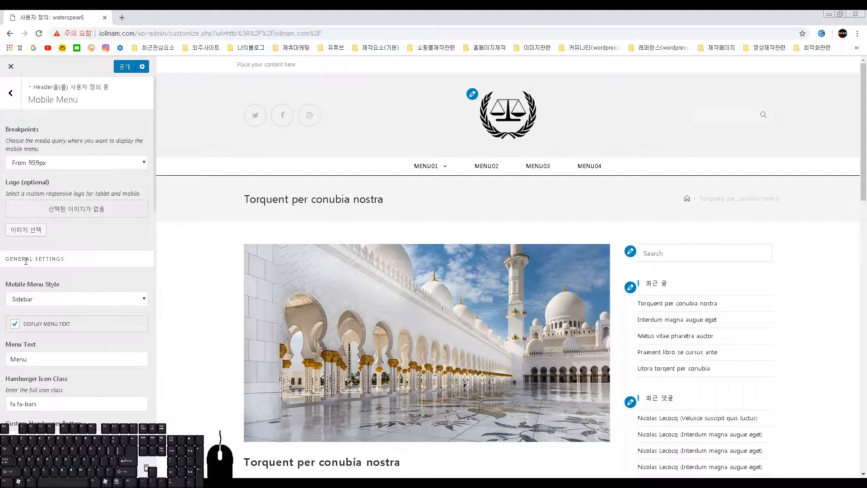
# Set the Mobile Menu Style under General Settings to Drop Down
pyautogui.moveTo(7, 258); pyautogui.dragTo(68, 263)
pyautogui.moveTo(27, 284); pyautogui.dragTo(82, 284)
pyautogui.click(80, 299)
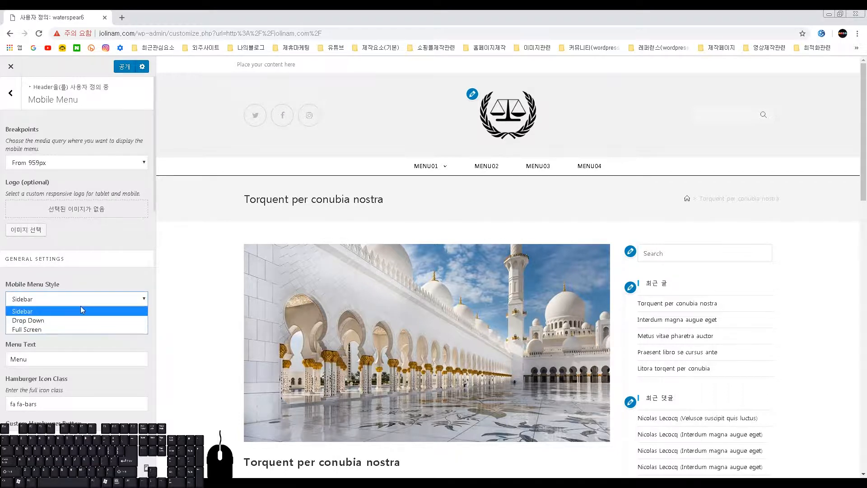
pyautogui.click(82, 307)
pyautogui.click(83, 302)
pyautogui.click(73, 320)
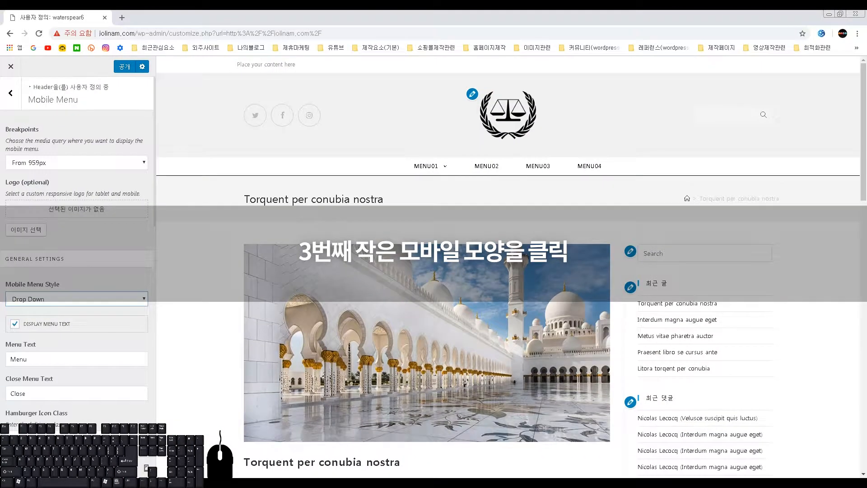
# Switch the site preview to the mobile phone size, keeping Drop Down as the Mobile Menu Style
pyautogui.click(146, 468)
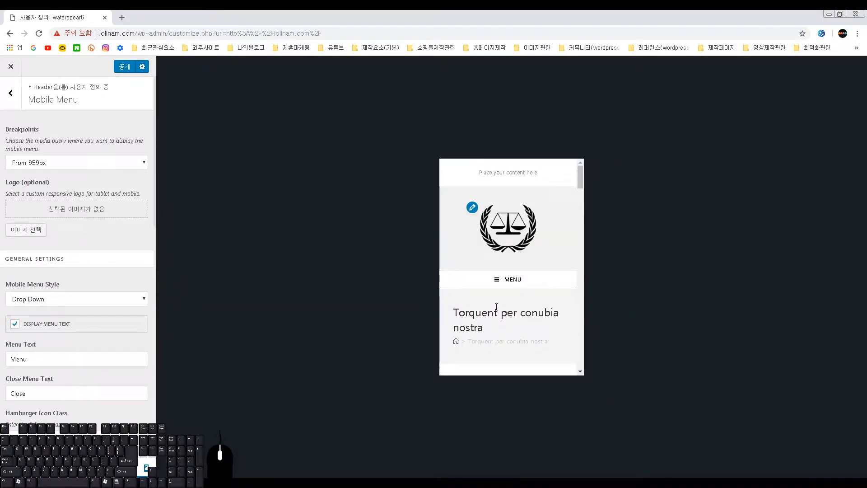
pyautogui.click(55, 302)
pyautogui.click(56, 302)
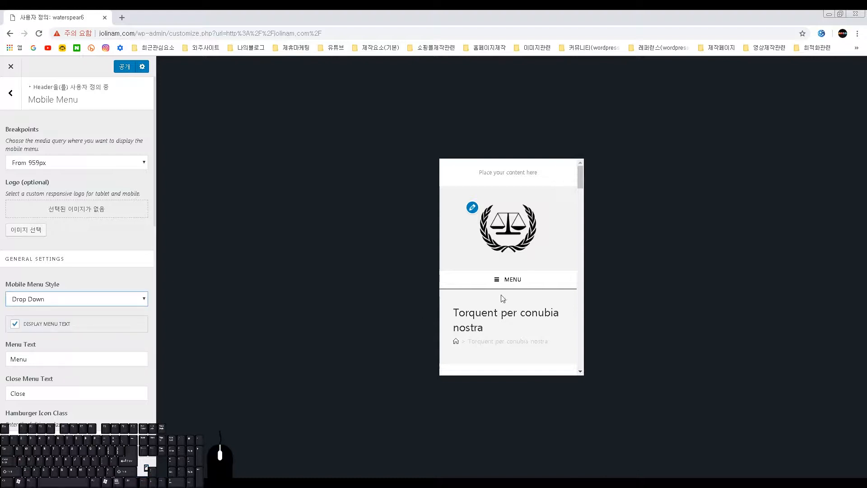
# Test the drop-down menu in the mobile preview: open it, expand and collapse menu01's submenu, and close it again
pyautogui.click(508, 280)
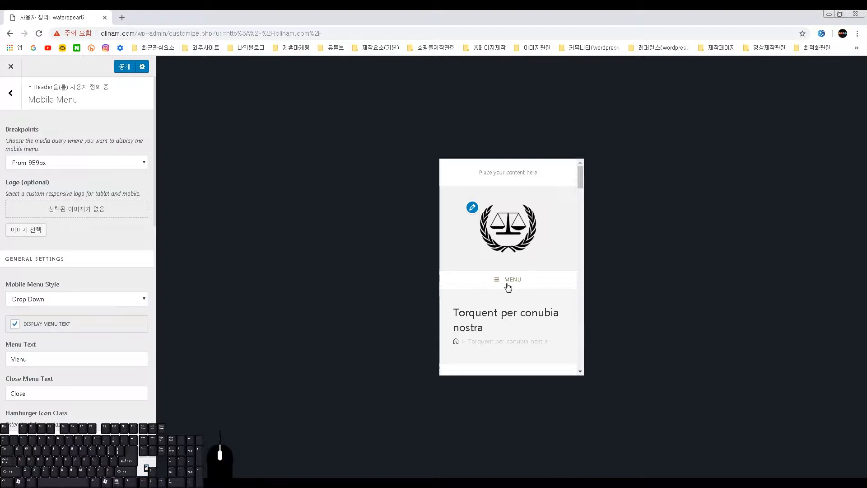
pyautogui.click(505, 286)
pyautogui.click(502, 284)
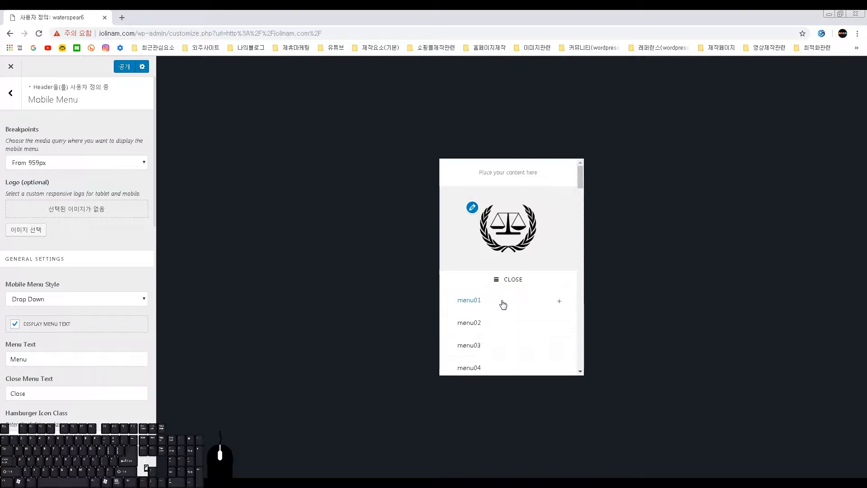
pyautogui.scroll(-1, 500, 305)
pyautogui.click(505, 259)
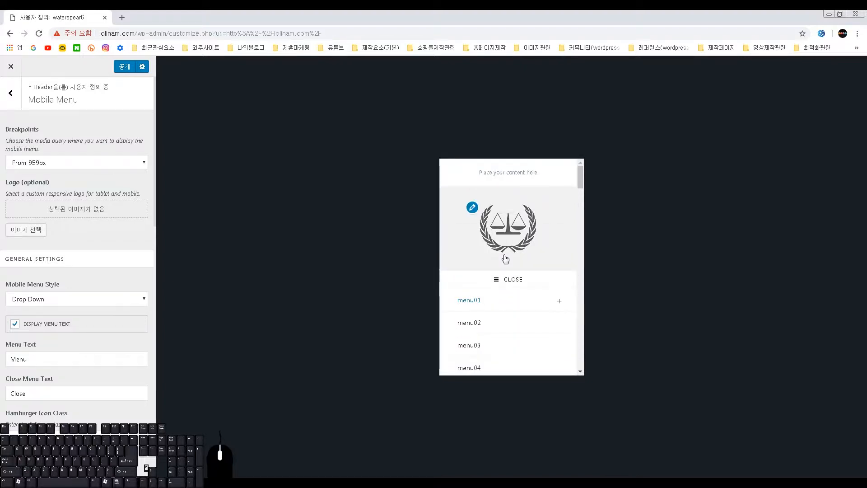
pyautogui.scroll(-1, 522, 256)
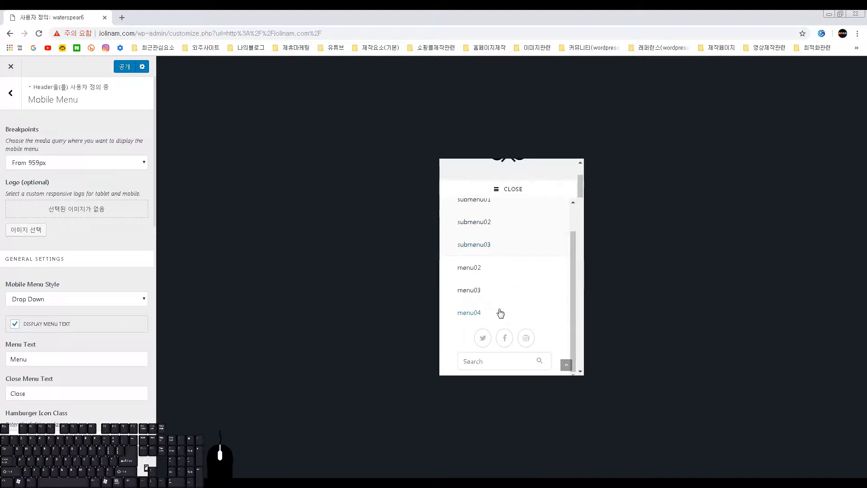
pyautogui.scroll(1, 498, 313)
pyautogui.scroll(-1, 498, 316)
pyautogui.scroll(1, 514, 327)
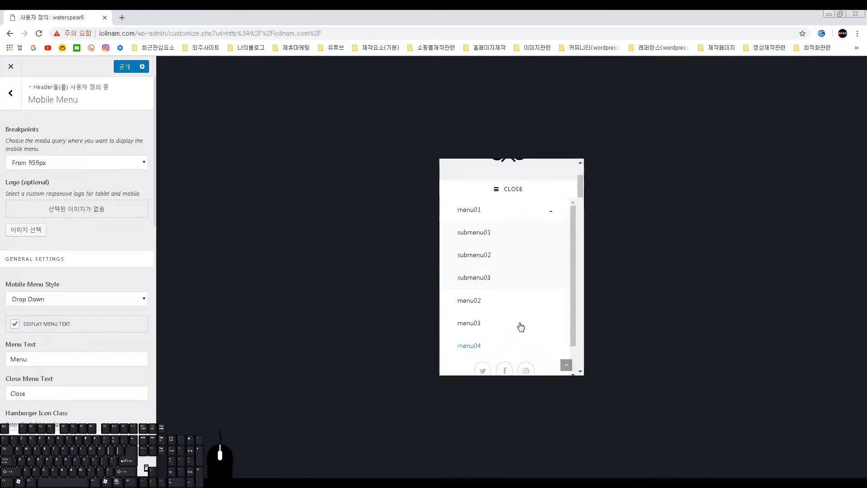
pyautogui.click(552, 215)
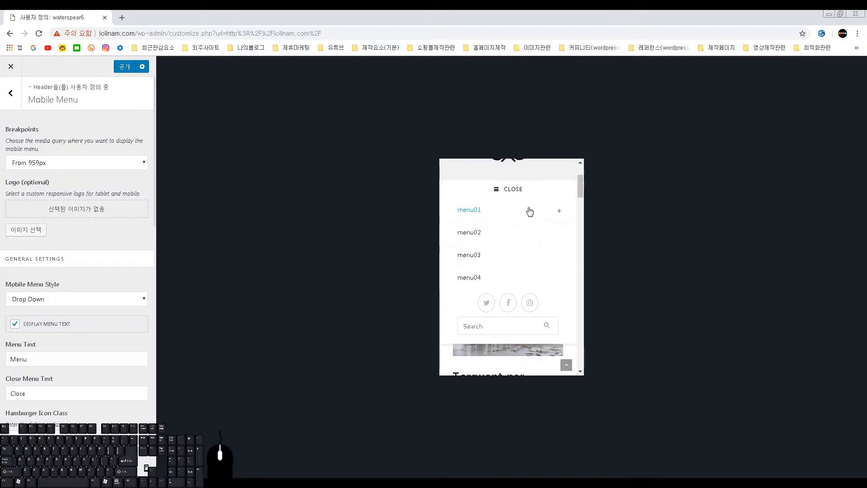
pyautogui.click(507, 191)
# Set the Mobile Menu Style to Sidebar, and open and close the sidebar menu in the mobile preview
pyautogui.click(54, 298)
pyautogui.click(53, 312)
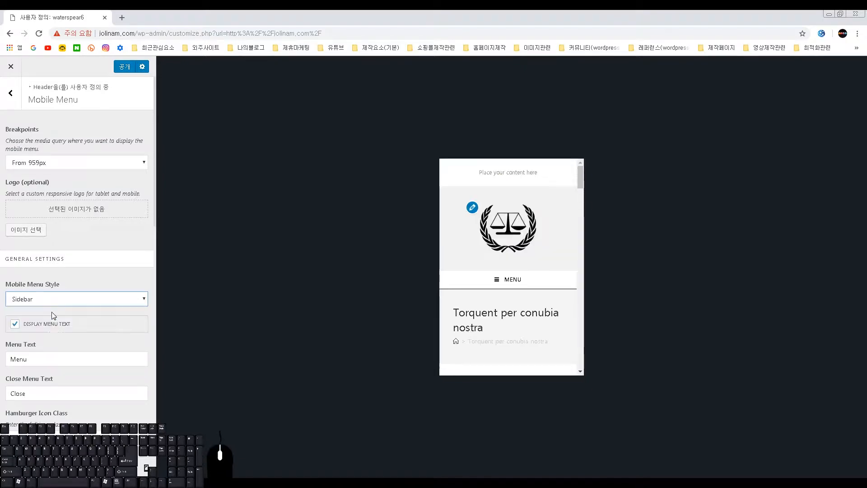
pyautogui.click(517, 286)
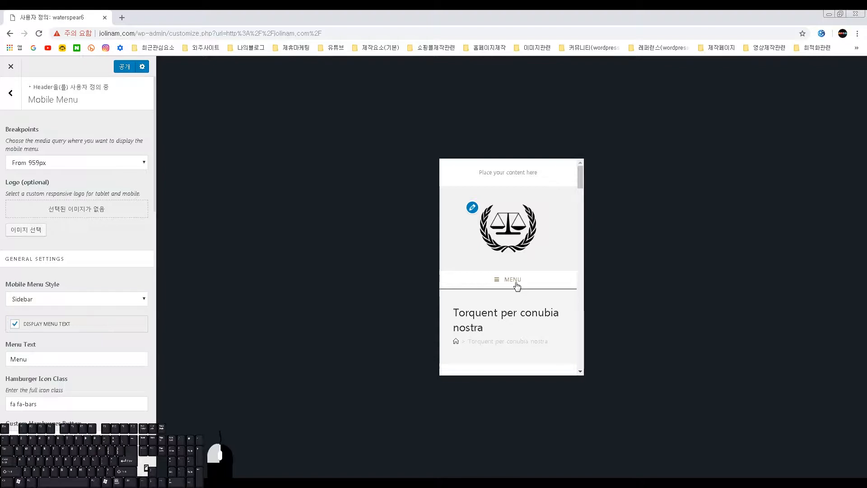
pyautogui.click(517, 285)
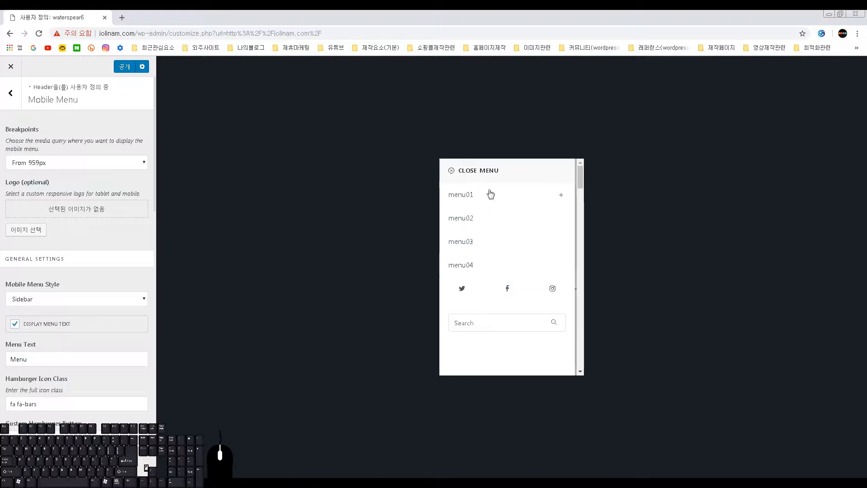
pyautogui.click(452, 174)
# Set the Mobile Menu Style to Full Screen, and open and close the full-screen menu in the mobile preview
pyautogui.click(90, 298)
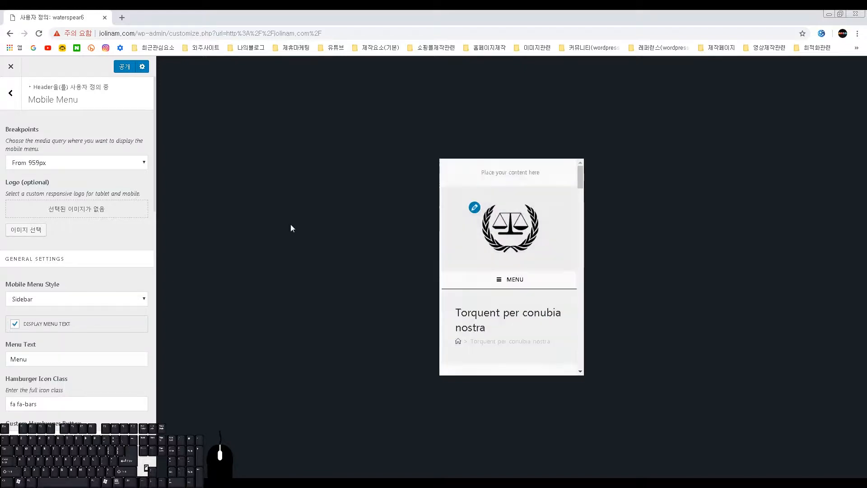
pyautogui.click(68, 330)
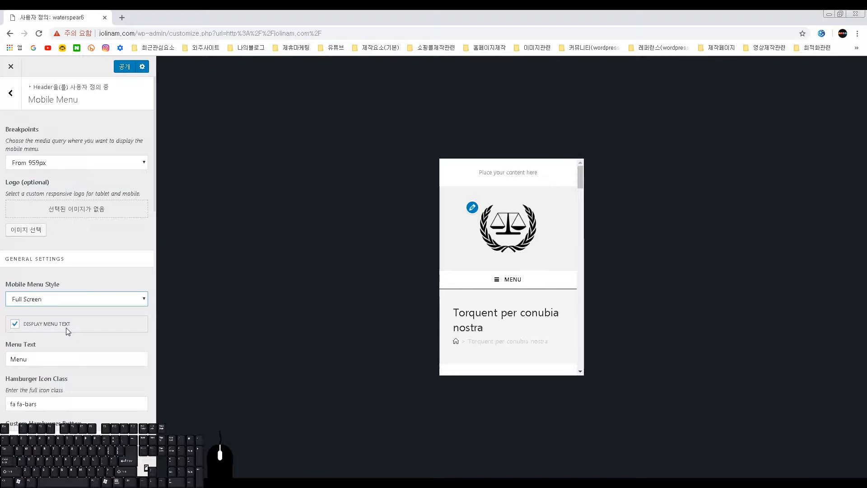
pyautogui.click(514, 283)
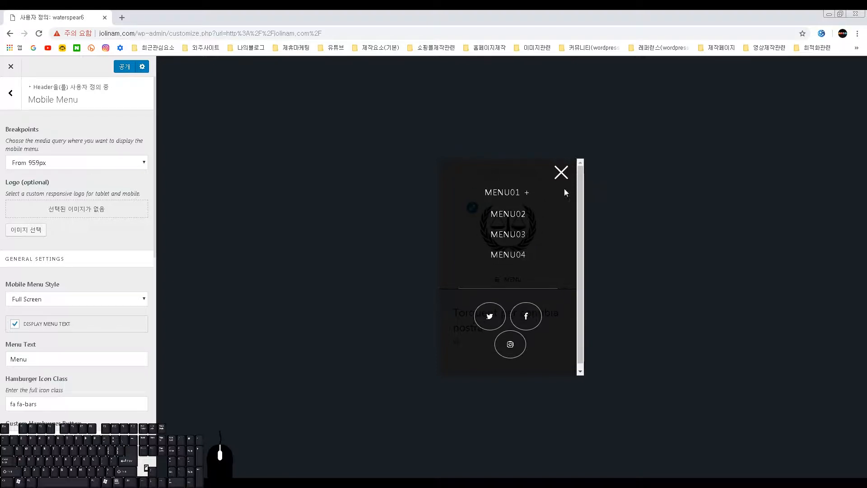
pyautogui.click(561, 176)
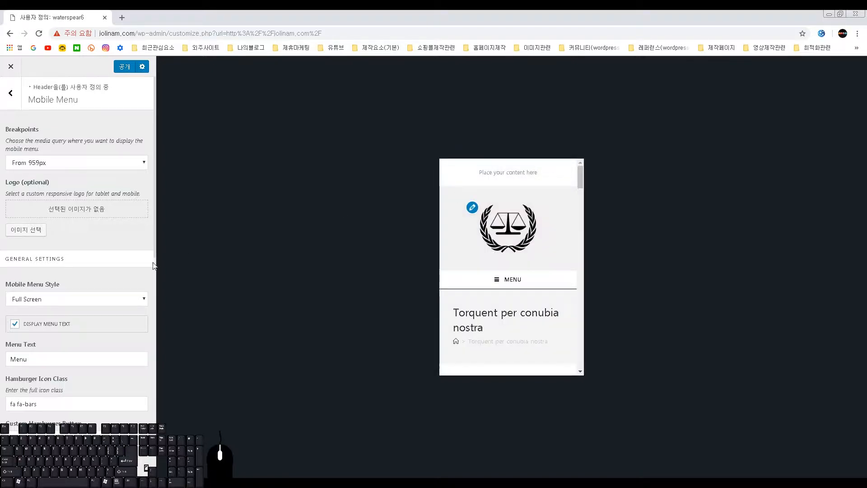
# Change the Mobile Menu Style back to Sidebar
pyautogui.click(84, 303)
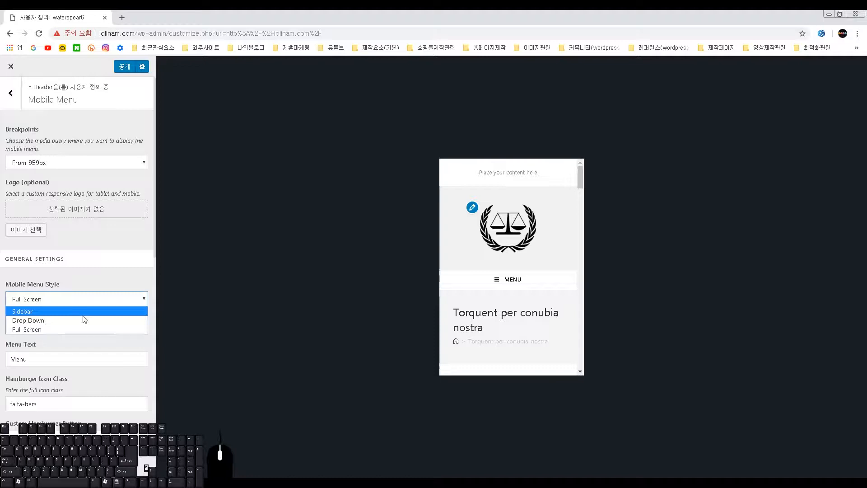
pyautogui.click(82, 315)
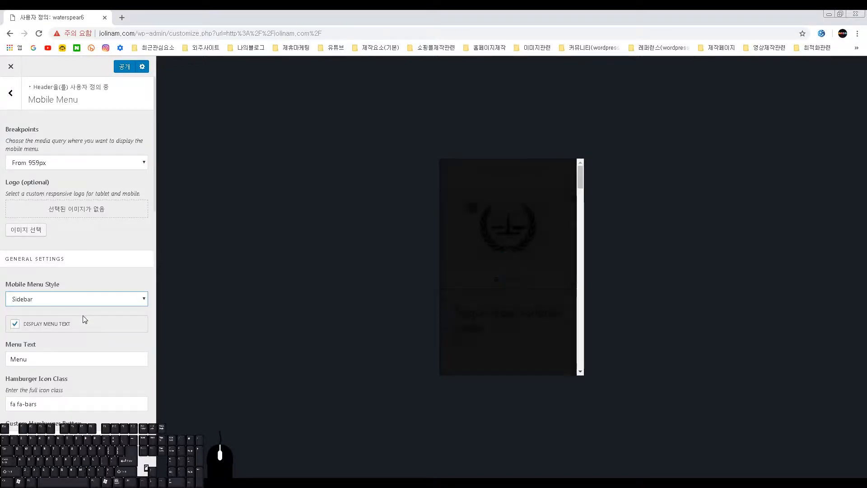
pyautogui.click(35, 333)
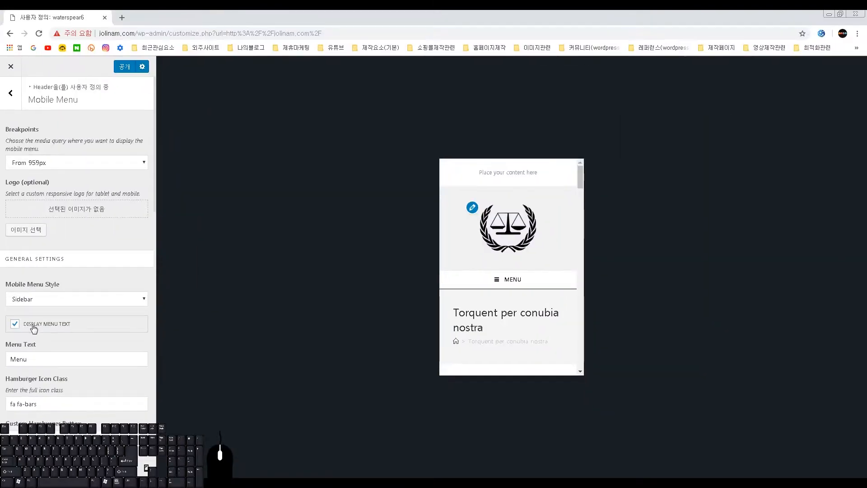
# Turn off Display Menu Text, test the icon-only menu in the mobile preview, and turn the option back on
pyautogui.click(30, 320)
pyautogui.click(514, 287)
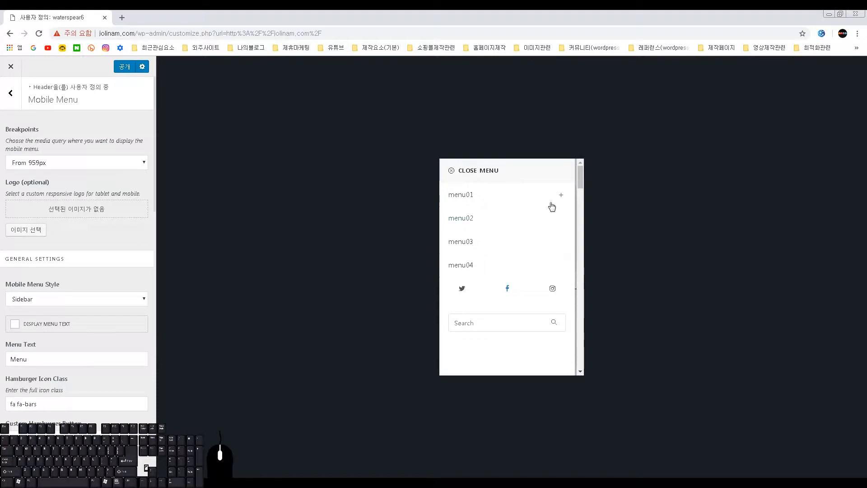
pyautogui.click(450, 172)
pyautogui.click(17, 326)
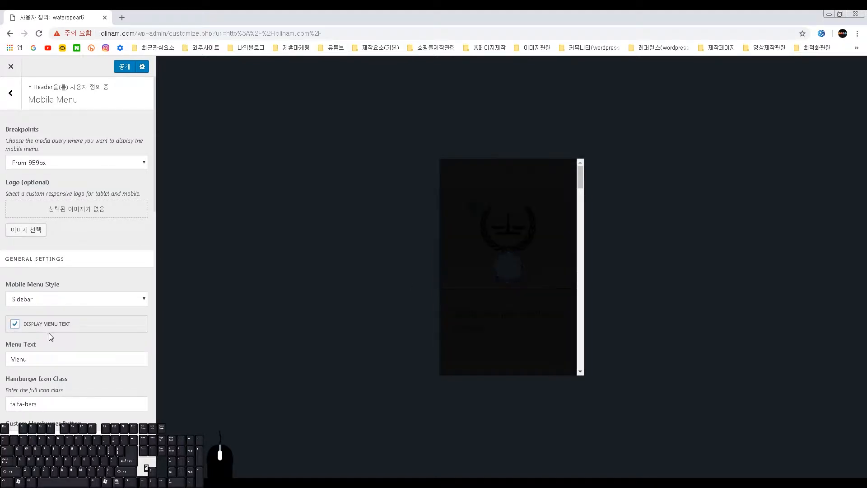
# Replace the mobile menu's Menu Text with "메뉴"
pyautogui.scroll(-1, 43, 346)
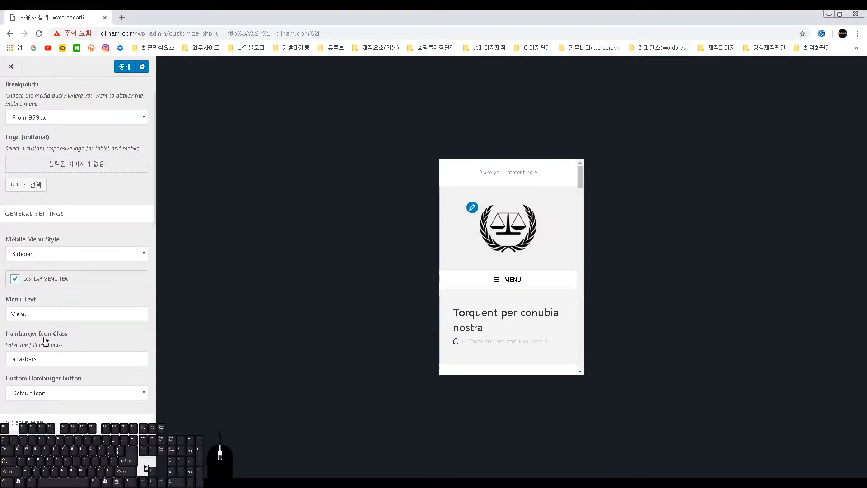
pyautogui.scroll(-1, 43, 271)
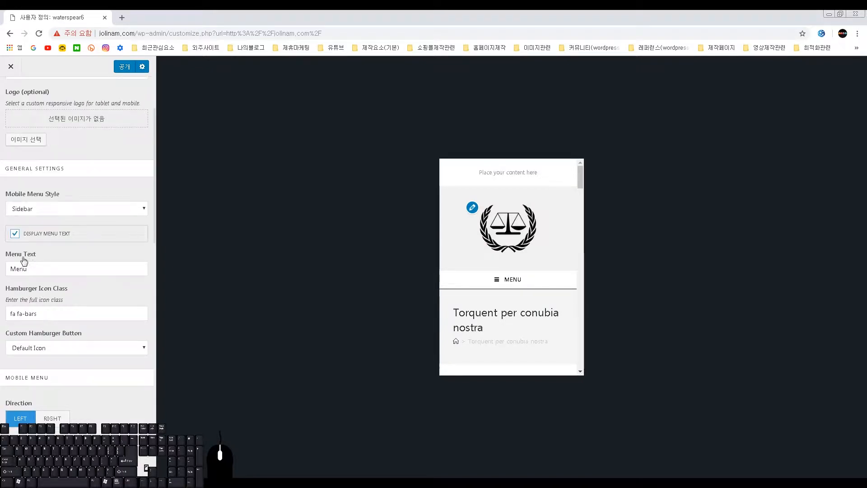
pyautogui.doubleClick(31, 269)
pyautogui.write('메뉴')
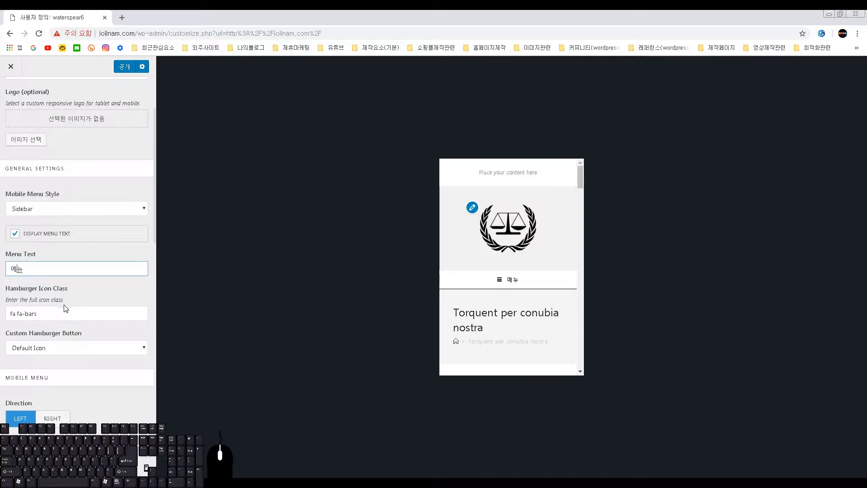
# Examine the Hamburger Icon Class setting, its full icon class hint and the class it contains
pyautogui.moveTo(5, 301); pyautogui.dragTo(63, 301)
pyautogui.click(47, 314)
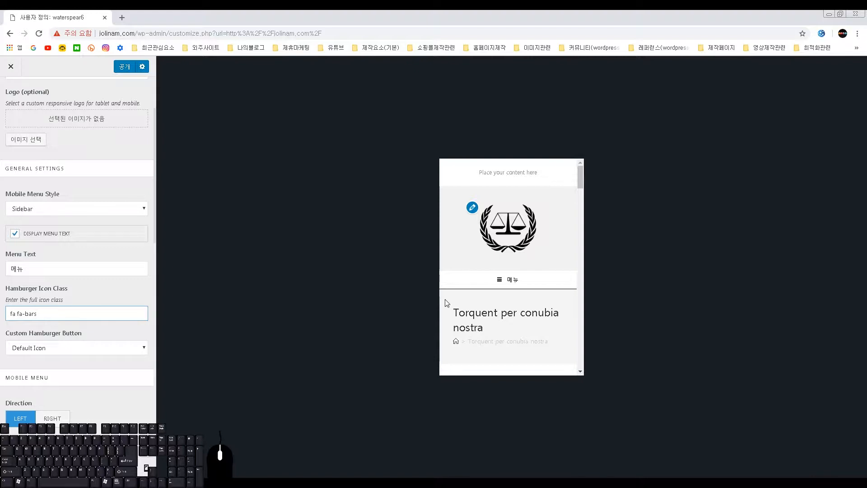
pyautogui.moveTo(39, 300); pyautogui.dragTo(64, 301)
pyautogui.click(64, 302)
pyautogui.click(61, 311)
pyautogui.click(58, 332)
pyautogui.click(61, 317)
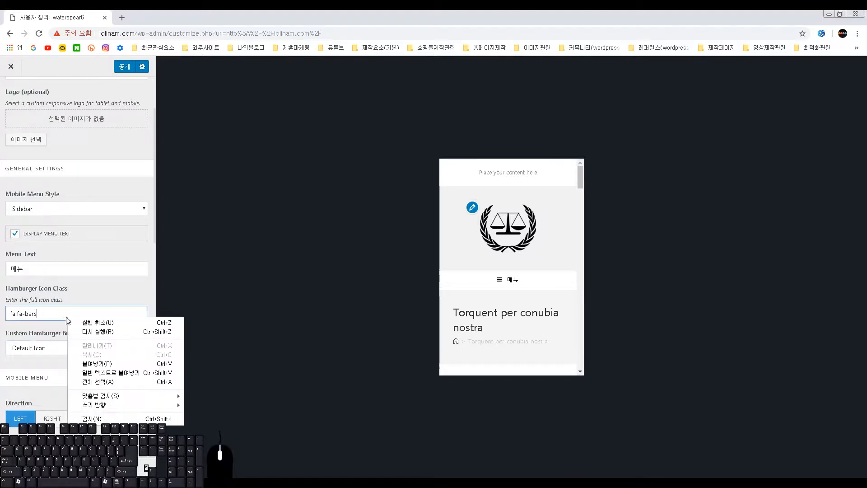
pyautogui.moveTo(60, 317); pyautogui.dragTo(26, 315)
pyautogui.click(48, 311)
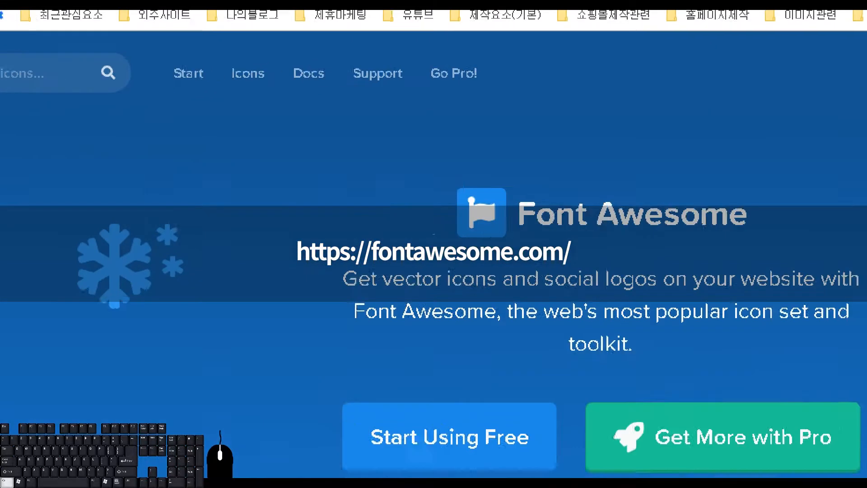
# Switch to the Font Awesome website and open its Icons gallery
pyautogui.click(244, 79)
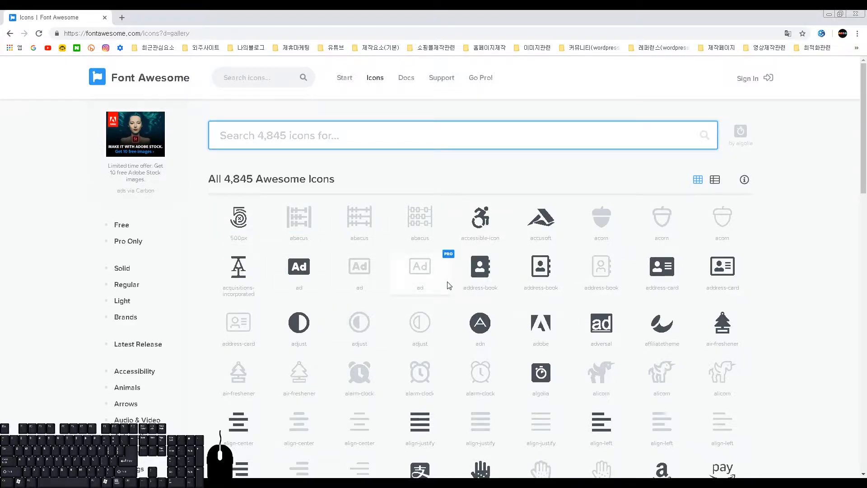
pyautogui.moveTo(388, 256)
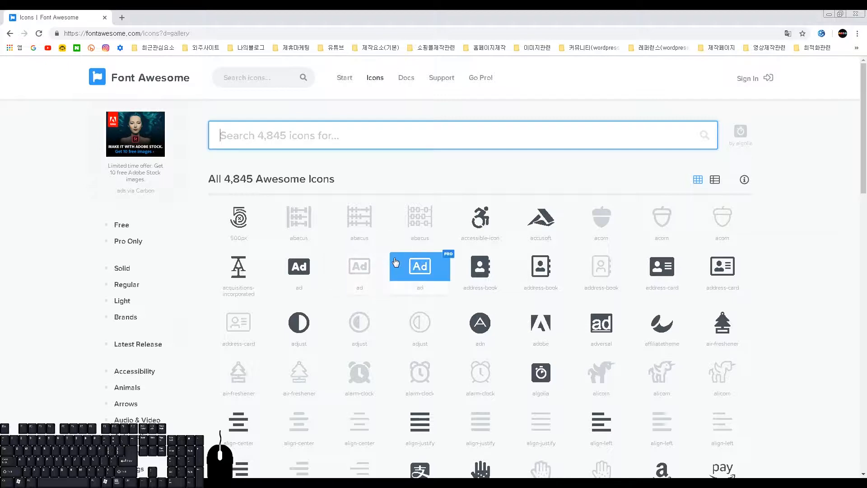
# Browse the icon gallery and filter it to show only Free icons
pyautogui.scroll(-4, 438, 282)
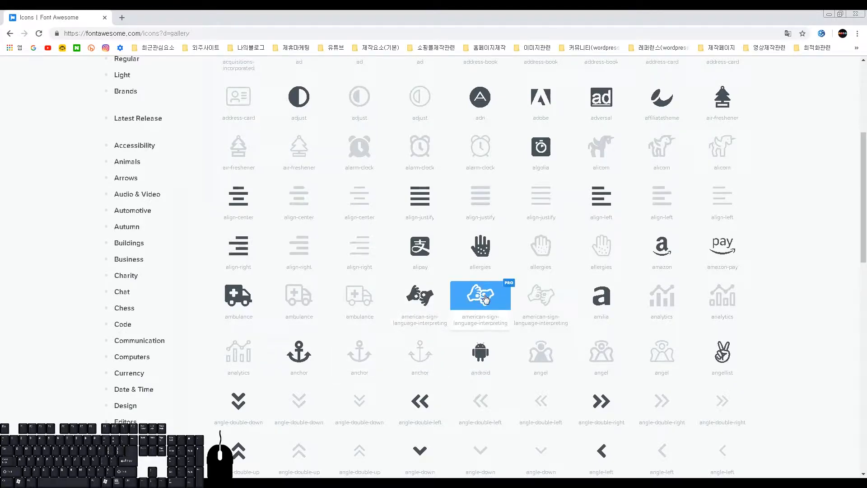
pyautogui.scroll(-2, 479, 310)
pyautogui.scroll(7, 361, 253)
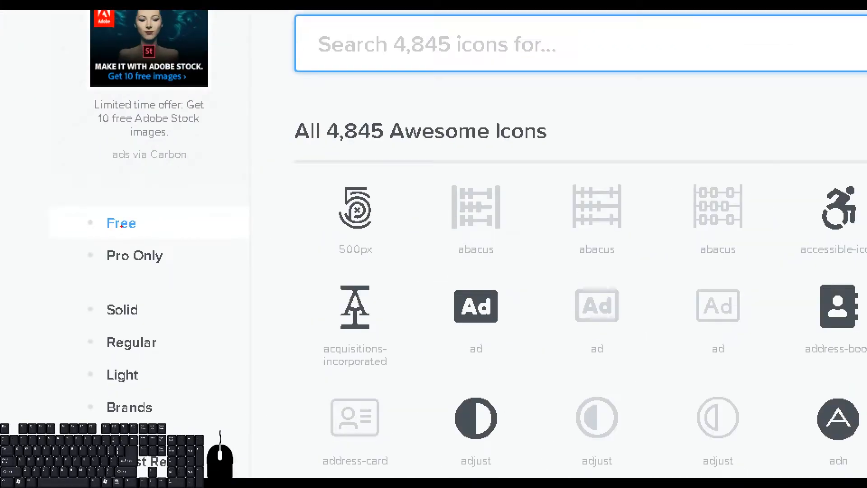
pyautogui.click(99, 235)
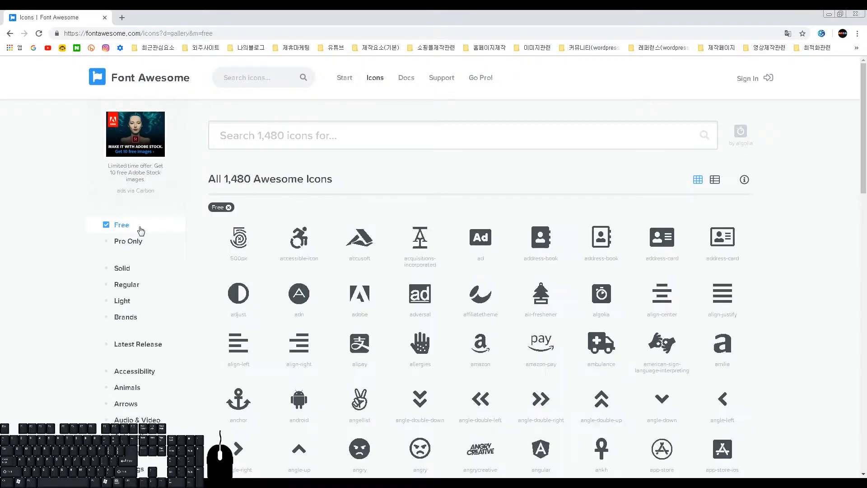
# Find the solid caret-down icon among the free icons and open its detail page
pyautogui.scroll(-6, 420, 275)
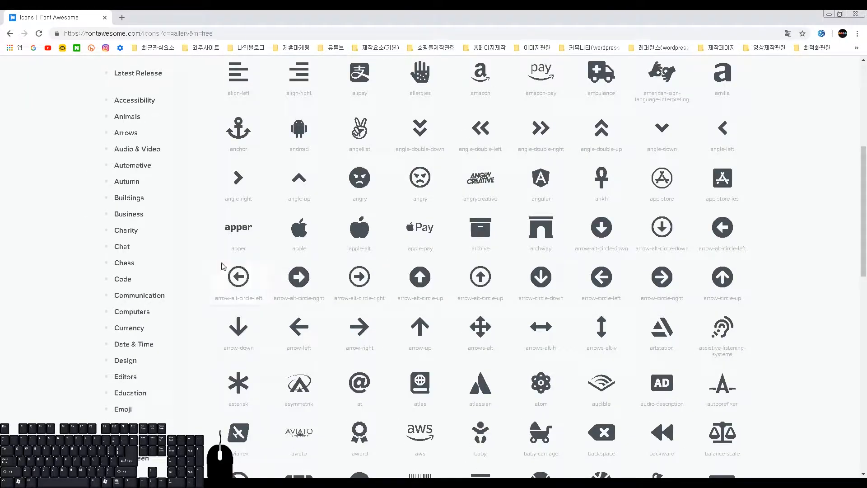
pyautogui.scroll(-2, 493, 264)
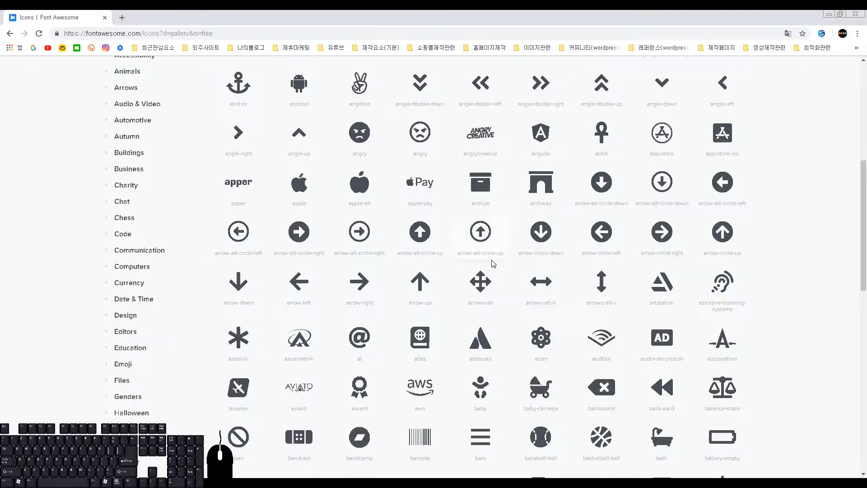
pyautogui.scroll(-17, 492, 260)
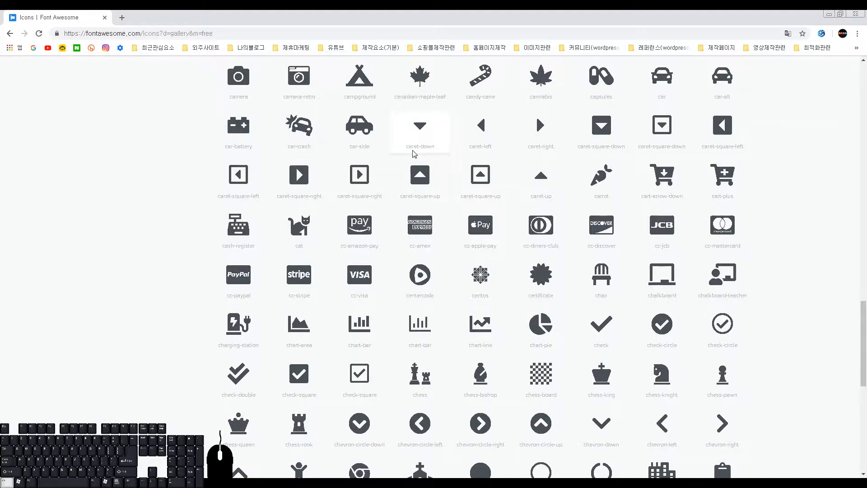
pyautogui.hotkey('ctrl', '1')
pyautogui.click(394, 137)
pyautogui.moveTo(394, 137); pyautogui.dragTo(484, 152)
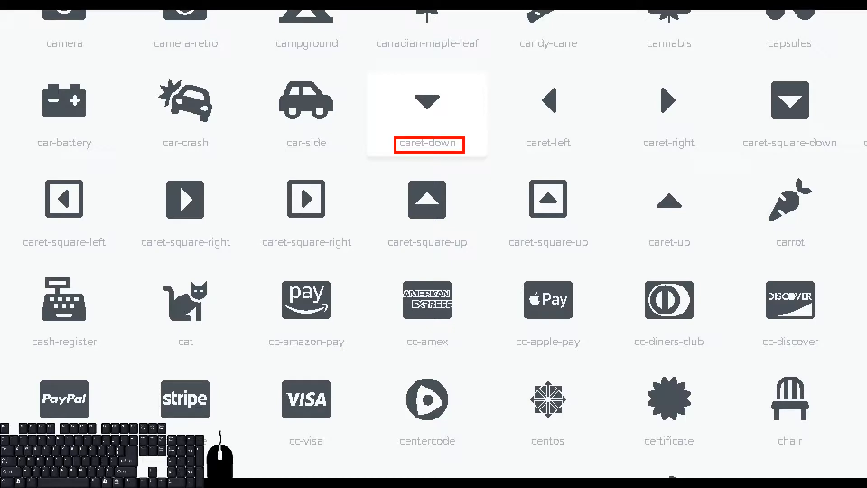
pyautogui.press('Escape')
pyautogui.click(414, 138)
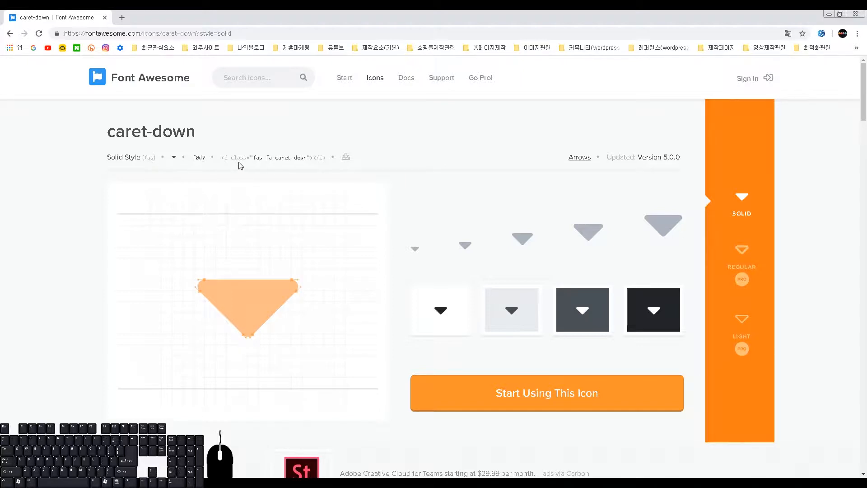
# Check the icon's HTML class code and copy the name caret-down from the page heading
pyautogui.click(256, 167)
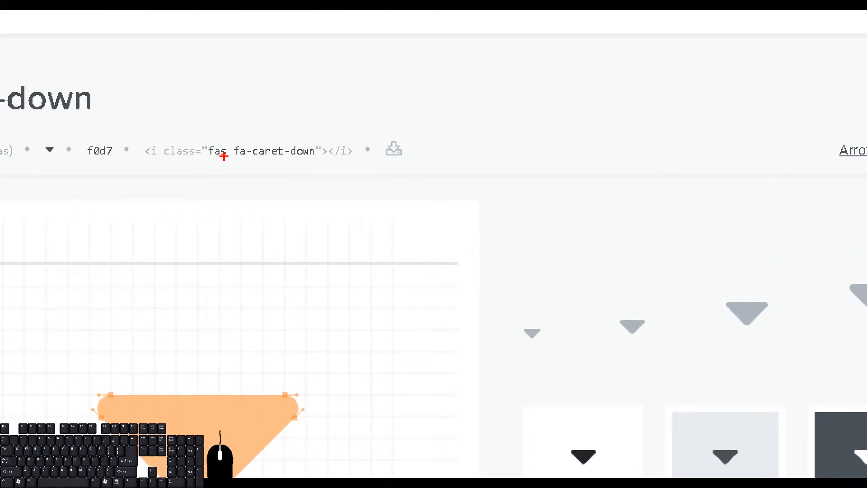
pyautogui.moveTo(220, 149); pyautogui.dragTo(229, 160)
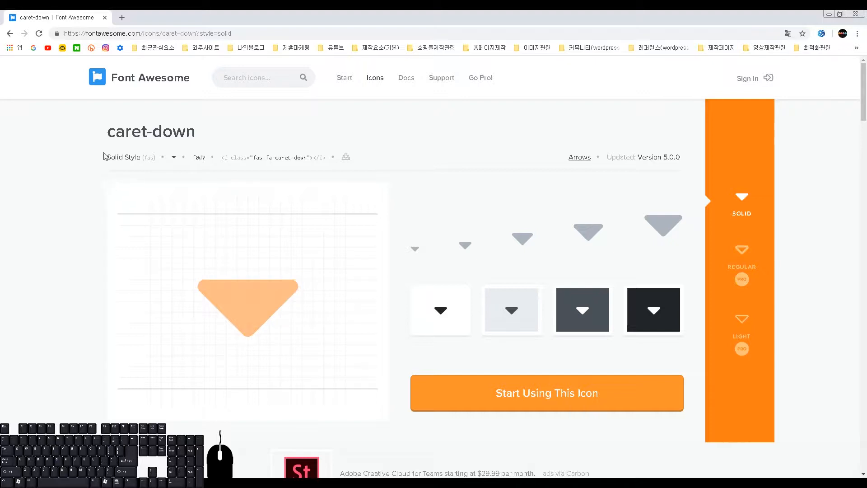
pyautogui.click(102, 135)
pyautogui.click(269, 163)
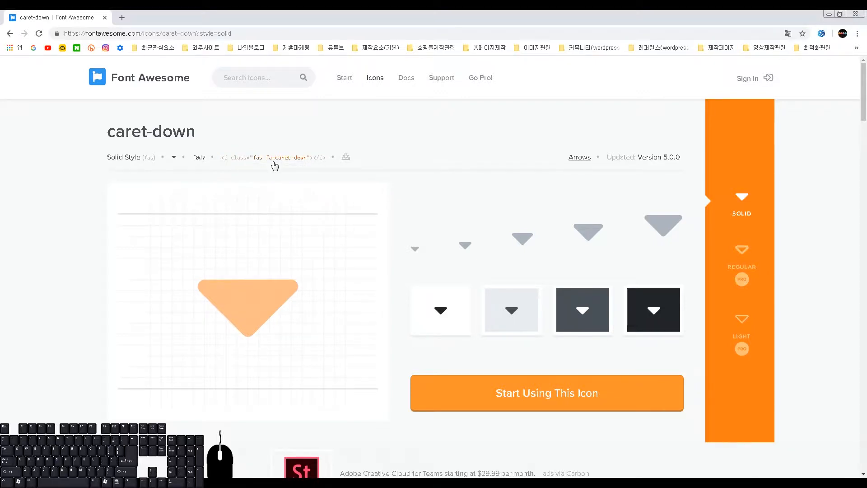
pyautogui.click(275, 165)
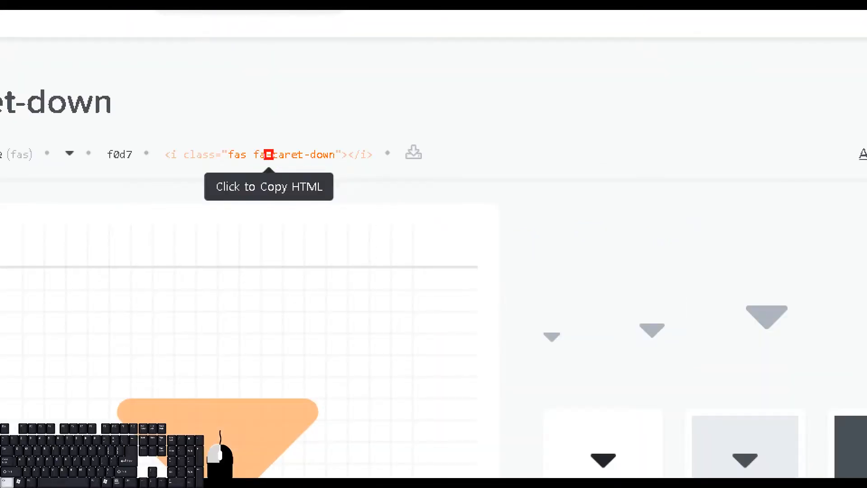
pyautogui.moveTo(274, 146); pyautogui.dragTo(325, 165)
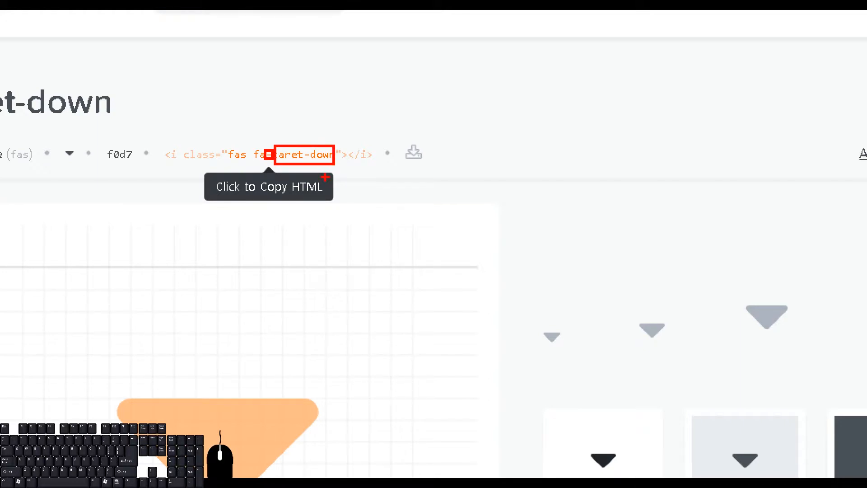
pyautogui.moveTo(105, 136); pyautogui.dragTo(196, 134)
pyautogui.hotkey('ctrl', 'c')
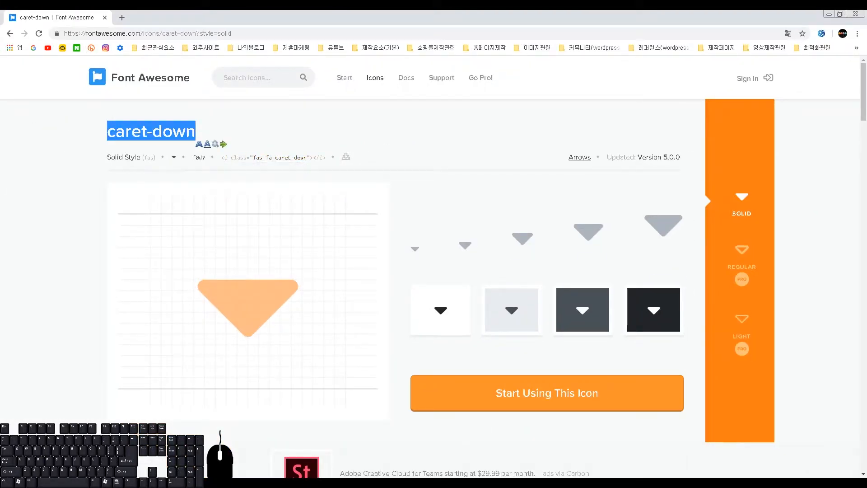
# Switch back to the WordPress customizer and change the Hamburger Icon Class to "fa fa-caret-down" using the copied icon name
pyautogui.hotkey('alt', 'Tab')
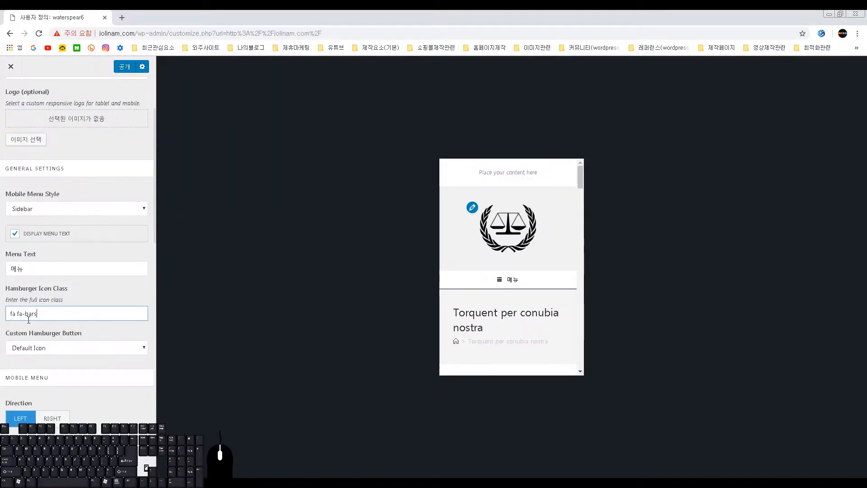
pyautogui.keyDown('shift'); pyautogui.click(25, 314); pyautogui.keyUp('shift')
pyautogui.moveTo(25, 315); pyautogui.dragTo(39, 315)
pyautogui.hotkey('ctrl', 'v')
pyautogui.hotkey('ctrl', 'z')
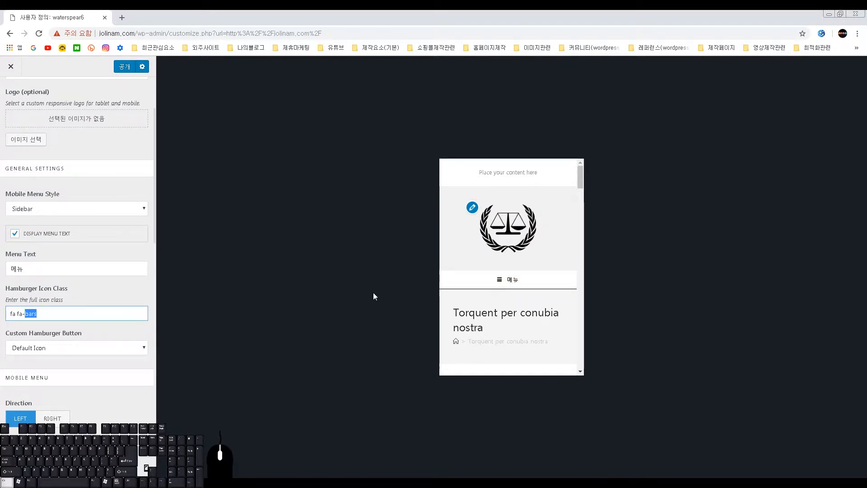
pyautogui.hotkey('ctrl', 'v')
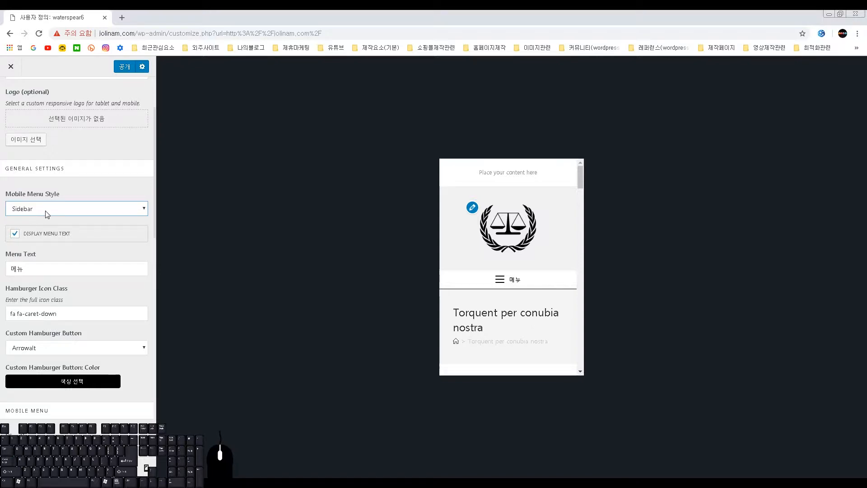
# Open and close the sidebar menu in the mobile preview, and set the Mobile Menu Style to Drop Down
pyautogui.click(500, 287)
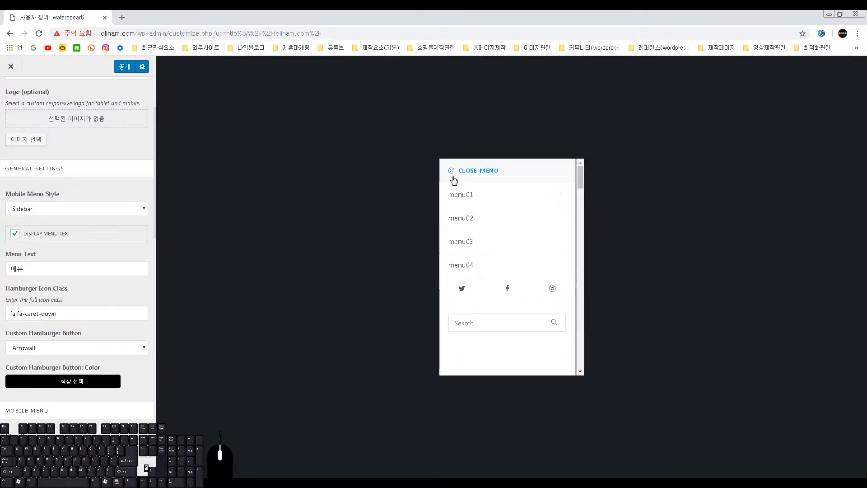
pyautogui.click(454, 180)
pyautogui.click(84, 210)
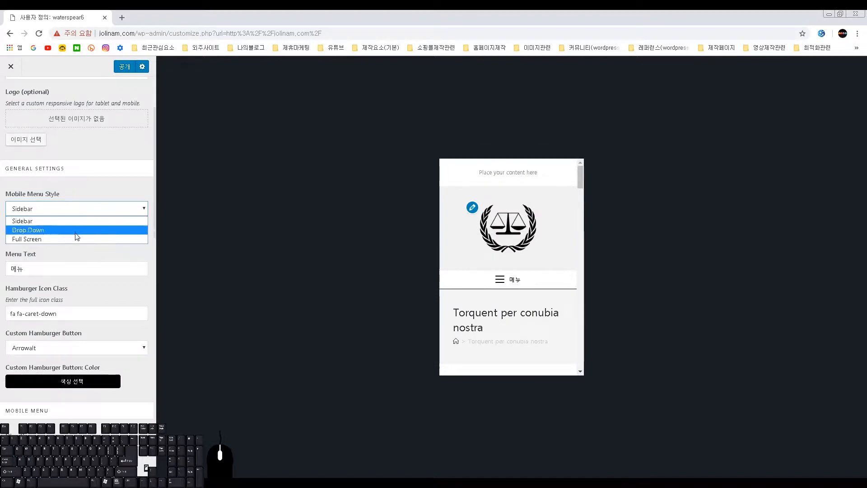
pyautogui.click(78, 231)
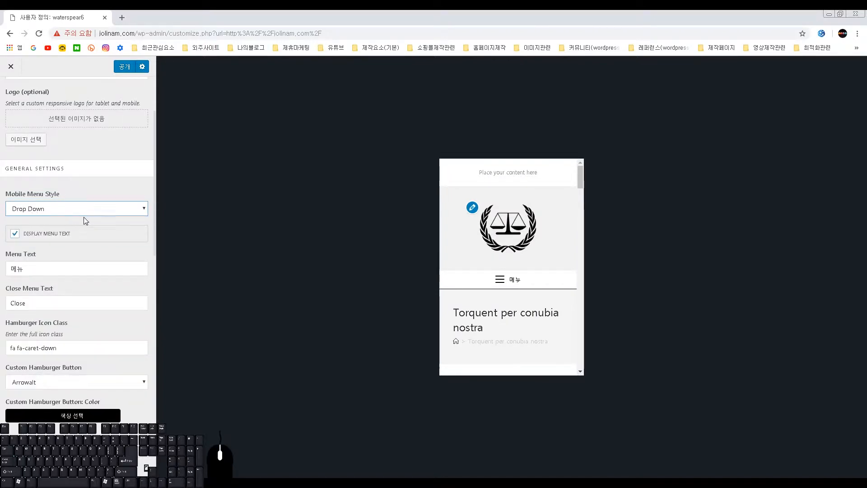
# Set the Custom Hamburger Button to Spin and test its animation by repeatedly opening and closing the drop-down menu in the mobile preview
pyautogui.click(45, 382)
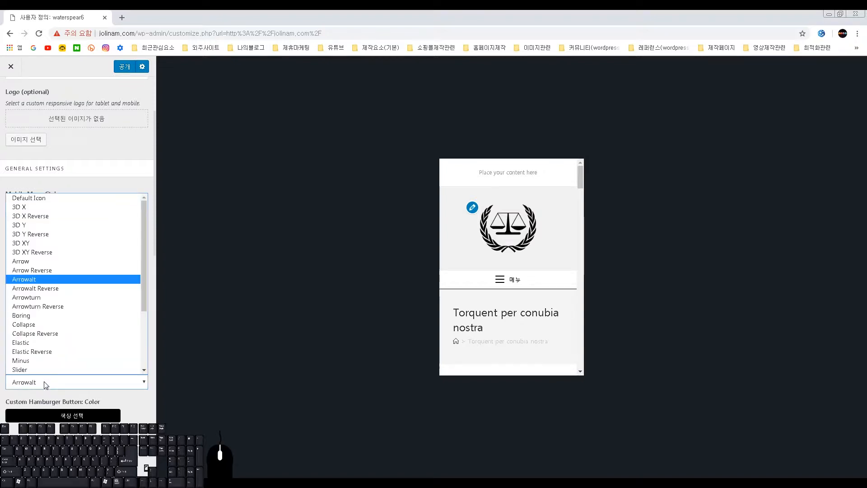
pyautogui.scroll(-3, 45, 354)
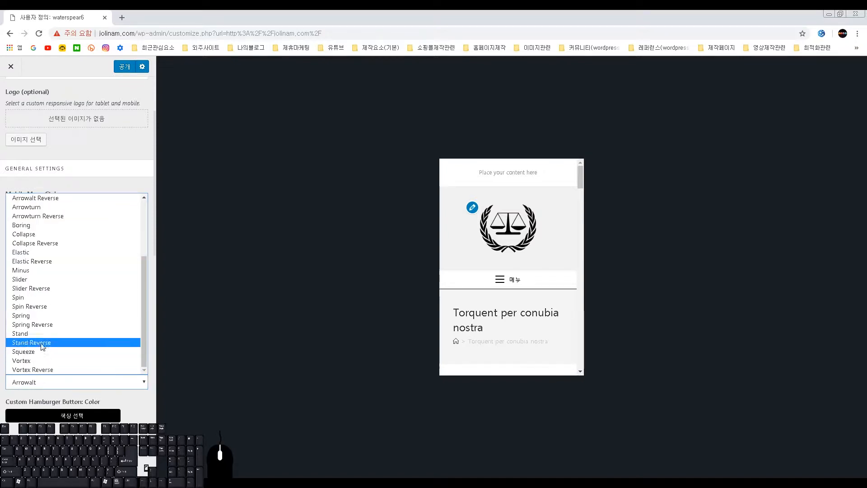
pyautogui.click(44, 301)
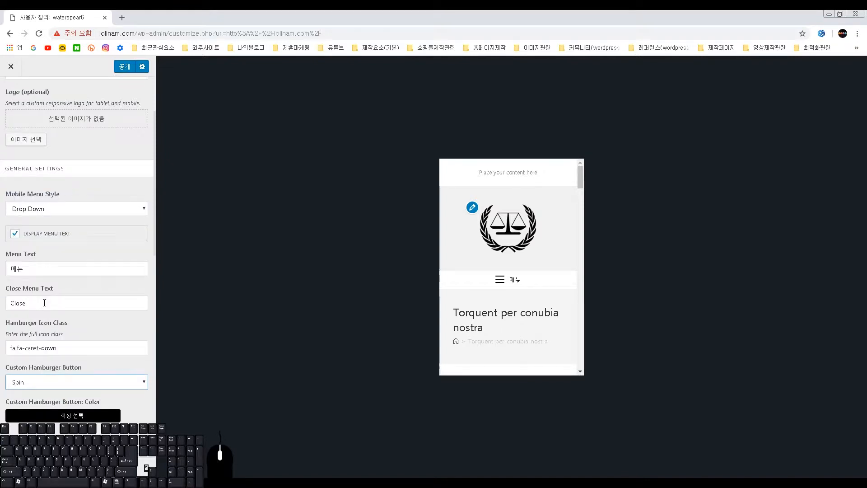
pyautogui.click(501, 282)
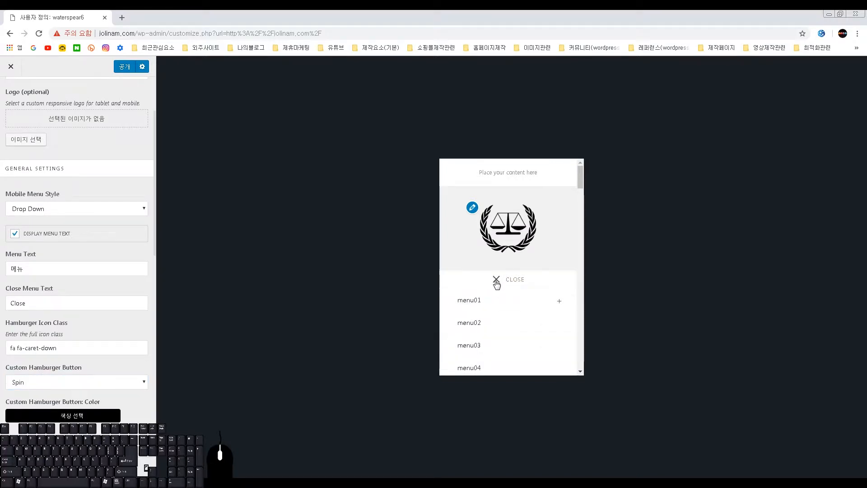
pyautogui.click(496, 280)
pyautogui.click(496, 281)
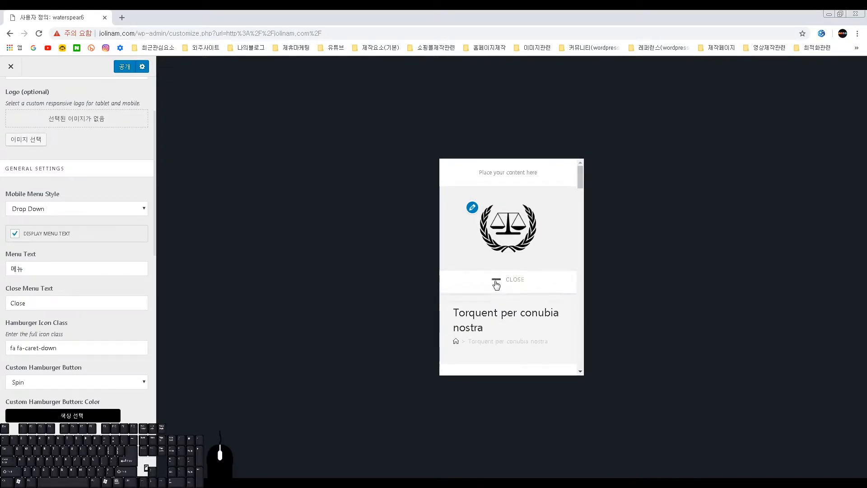
pyautogui.click(496, 282)
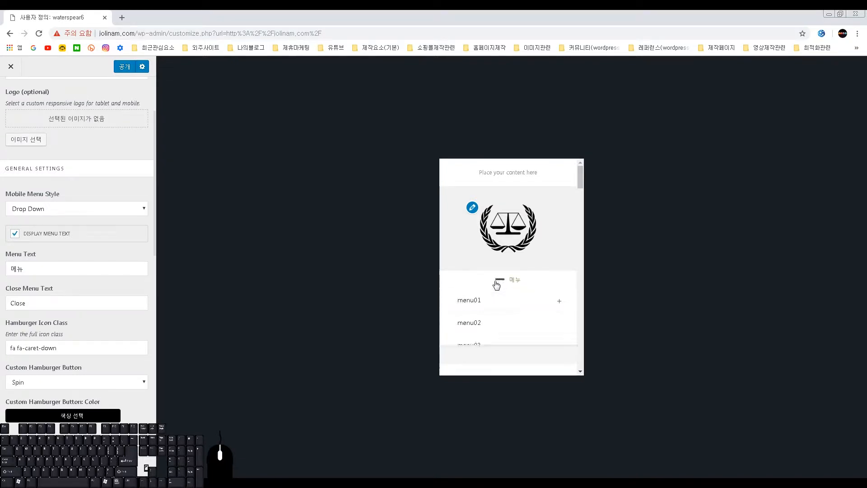
# Set the Custom Hamburger Button to Arrow and test opening and closing the drop-down menu in the mobile preview
pyautogui.click(65, 382)
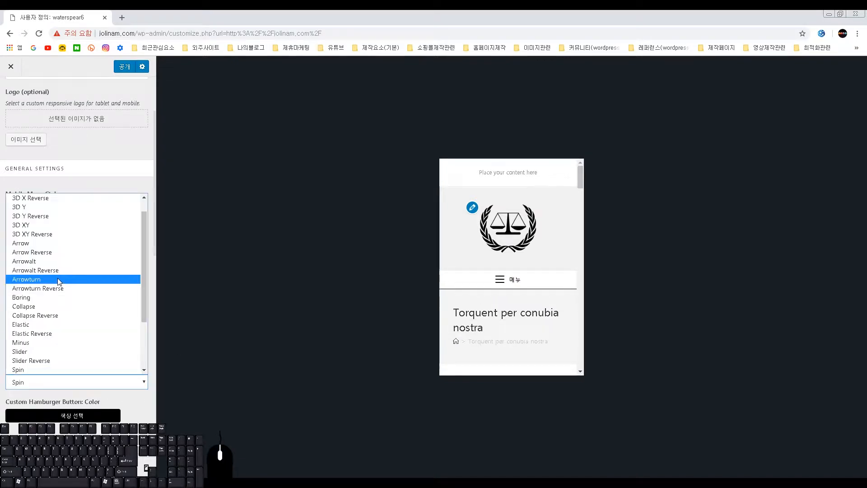
pyautogui.click(36, 244)
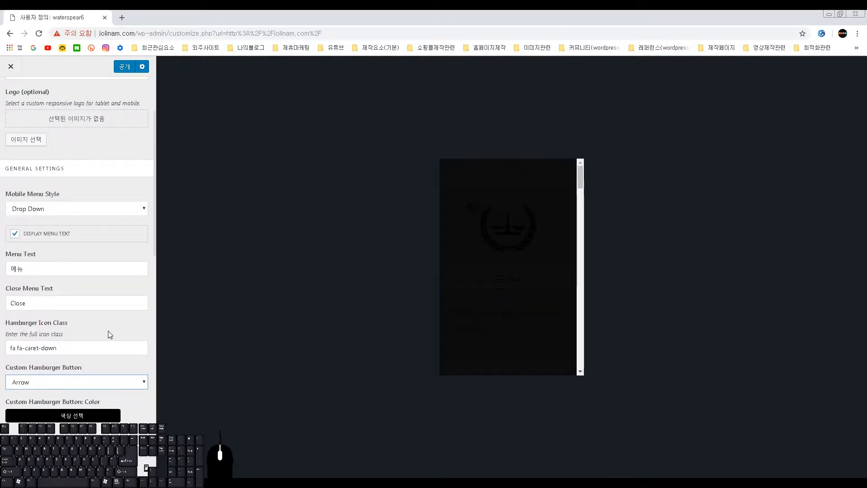
pyautogui.click(500, 280)
pyautogui.click(500, 282)
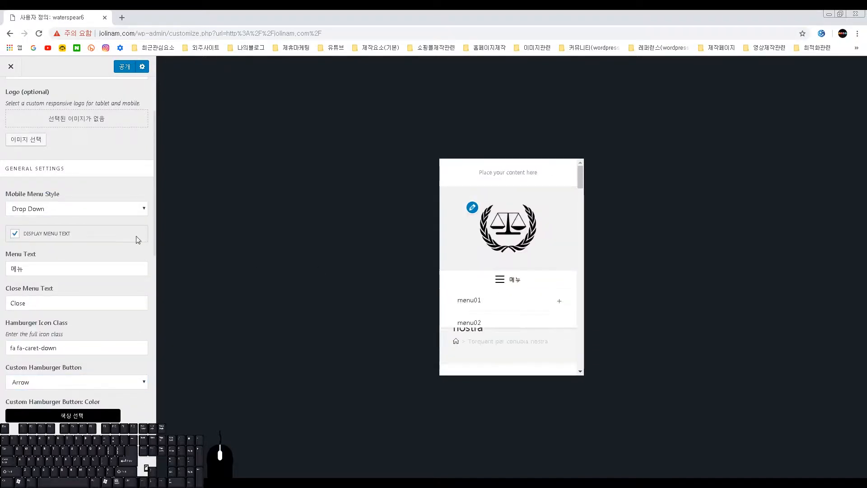
# Set the Mobile Menu Style to Full Screen and test opening and closing the full-screen menu in the mobile preview
pyautogui.click(65, 209)
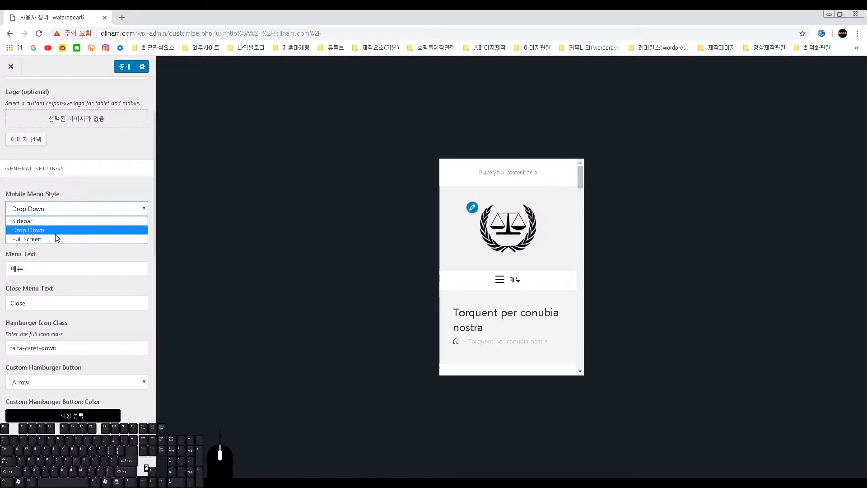
pyautogui.click(56, 221)
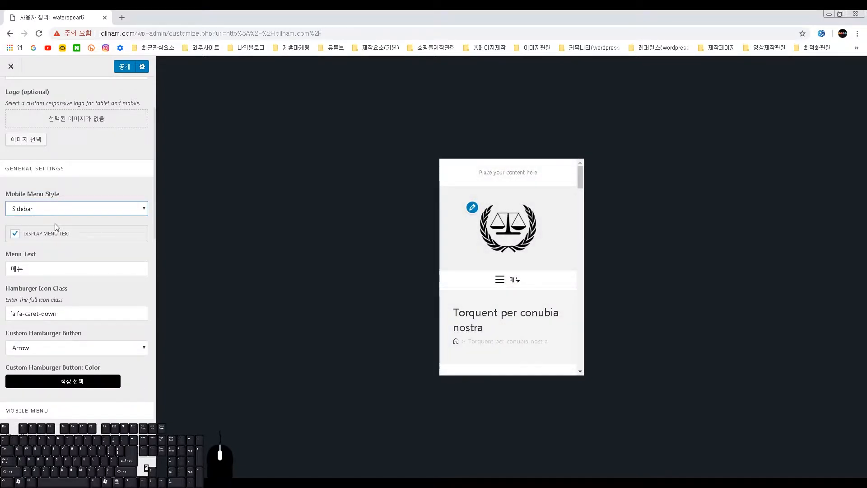
pyautogui.click(68, 210)
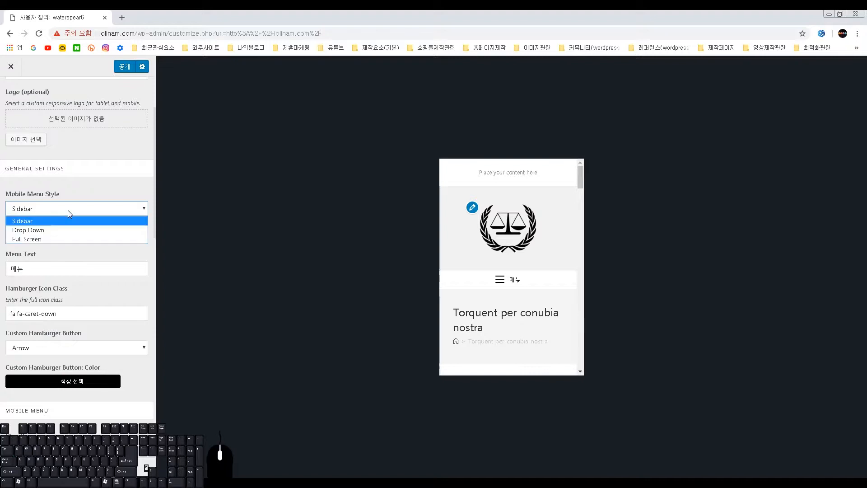
pyautogui.click(55, 238)
pyautogui.click(514, 280)
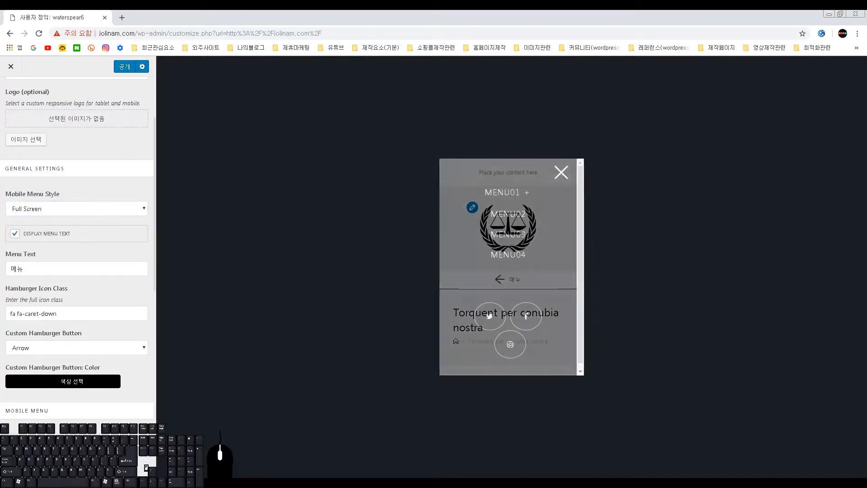
pyautogui.click(563, 177)
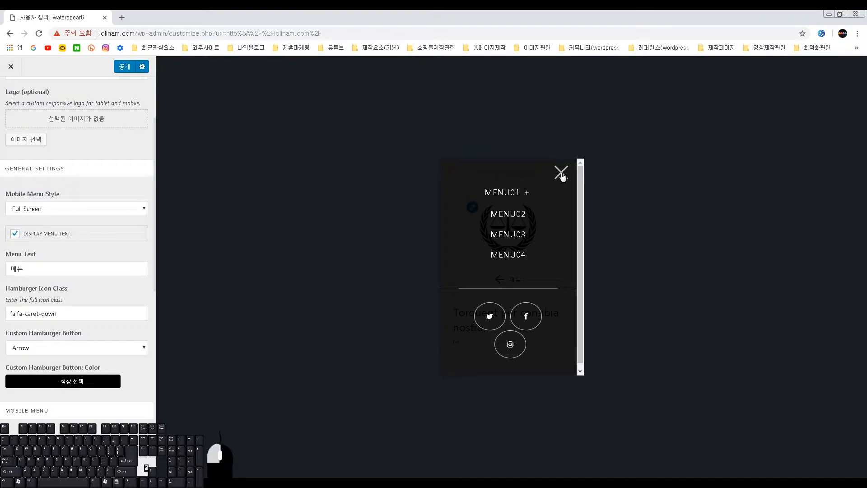
pyautogui.scroll(-2, 54, 347)
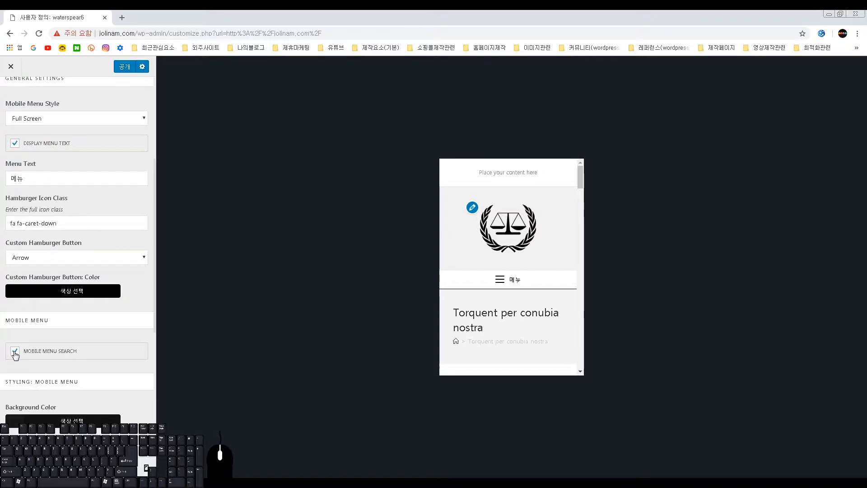
# Open and close the full-screen menu in the mobile preview, and disable Mobile Menu Search
pyautogui.click(515, 279)
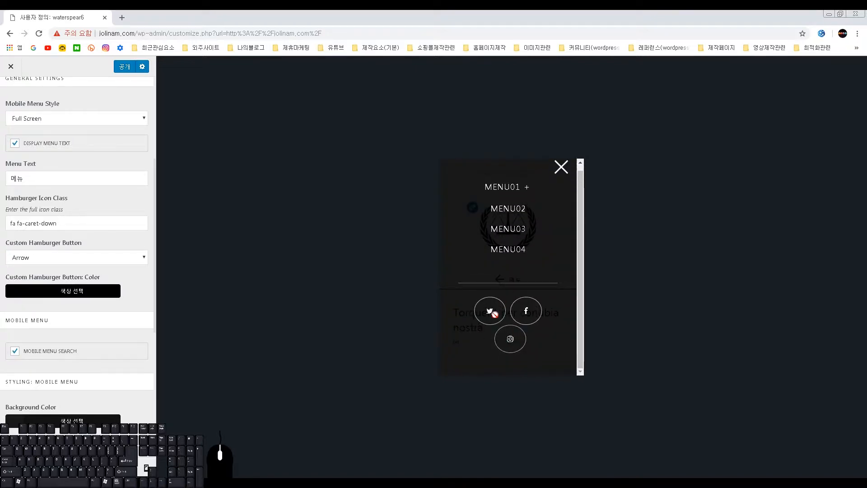
pyautogui.click(562, 173)
pyautogui.click(14, 354)
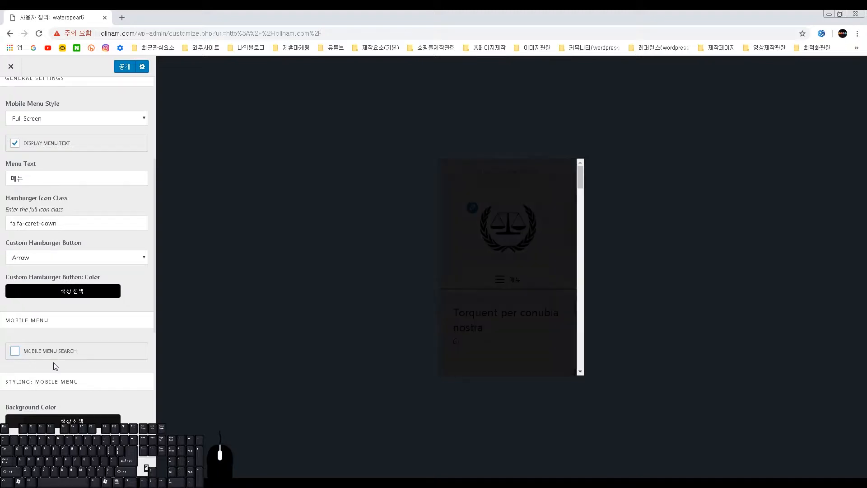
# With the full-screen menu open in the mobile preview, set the mobile menu's Background Color to black with reduced opacity
pyautogui.scroll(-2, 117, 348)
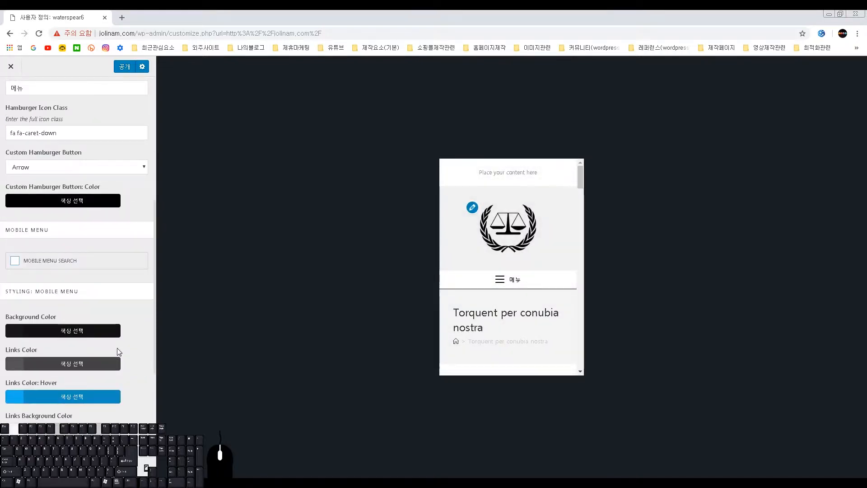
pyautogui.scroll(-3, 118, 348)
pyautogui.moveTo(5, 157); pyautogui.dragTo(71, 159)
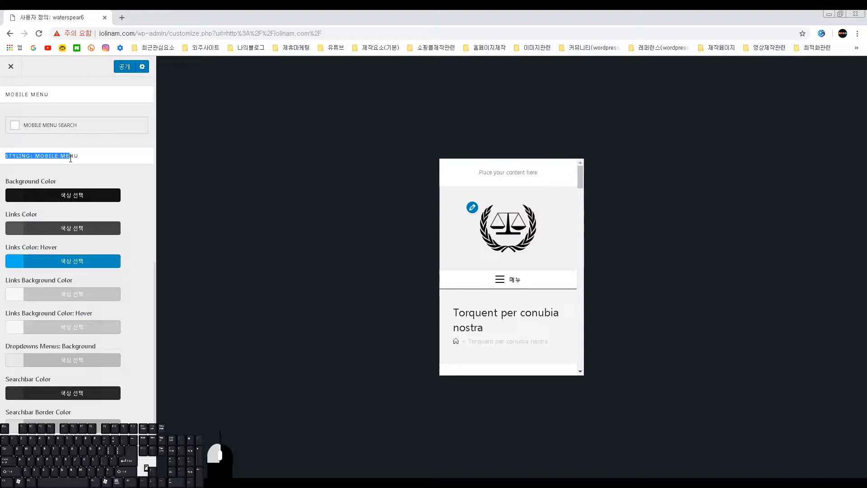
pyautogui.click(82, 161)
pyautogui.click(499, 279)
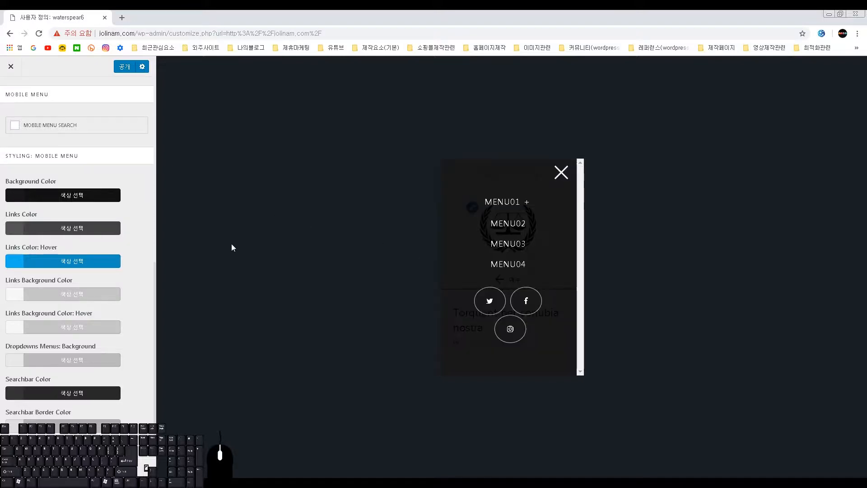
pyautogui.click(57, 202)
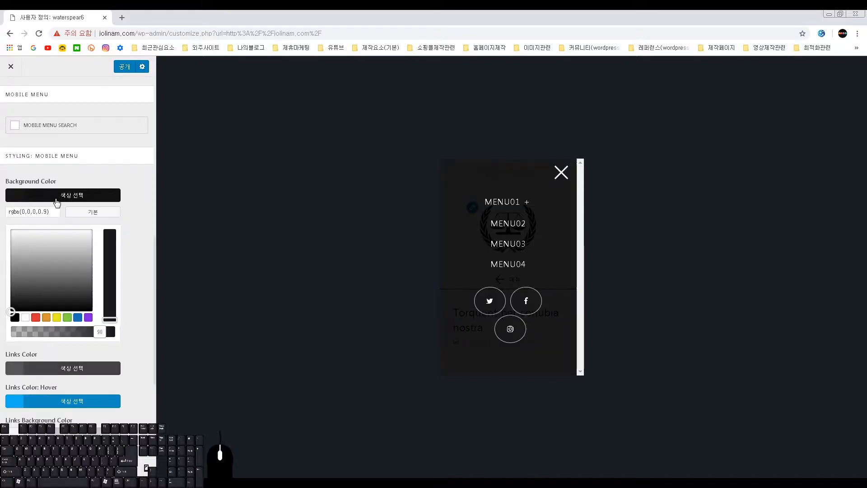
pyautogui.click(36, 318)
pyautogui.click(25, 317)
pyautogui.click(15, 317)
pyautogui.moveTo(25, 329); pyautogui.dragTo(78, 333)
pyautogui.click(61, 201)
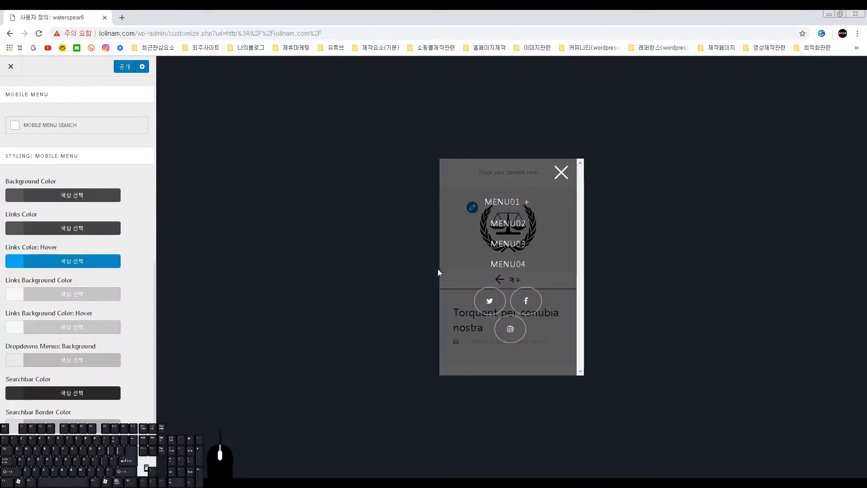
# Expand the MENU01 submenu in the mobile preview and publish the customizer changes
pyautogui.click(524, 202)
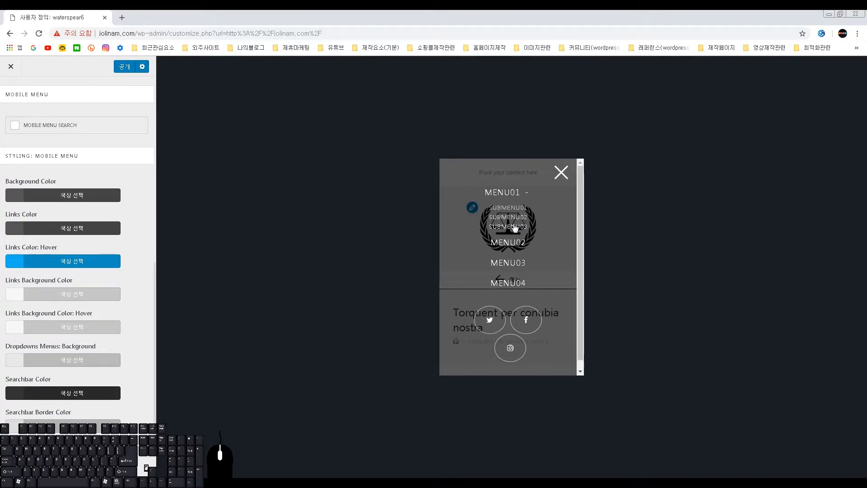
pyautogui.scroll(5, 98, 279)
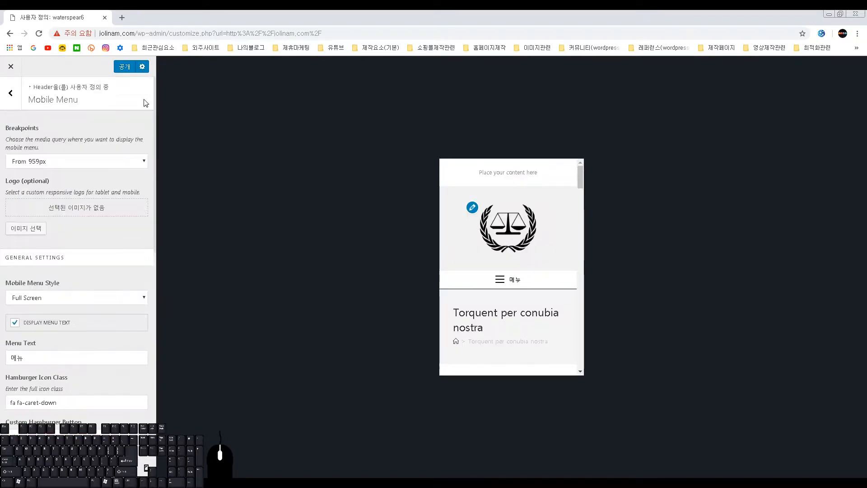
pyautogui.click(124, 68)
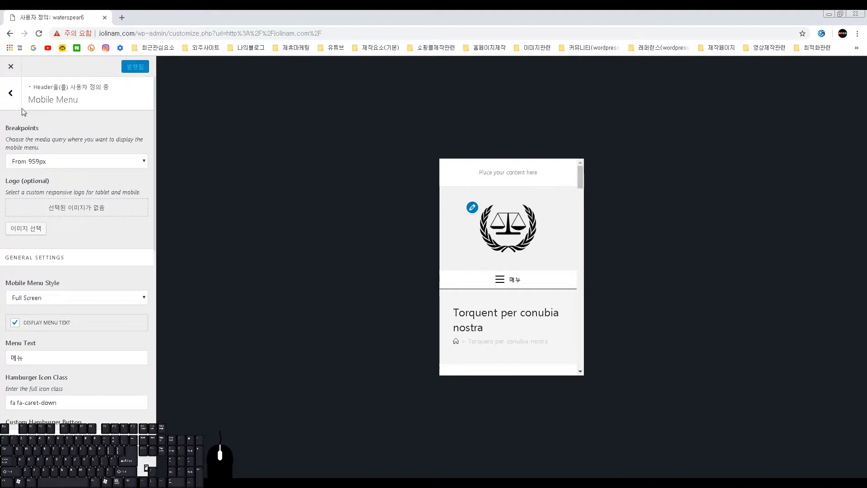
# Leave the Mobile Menu settings, close the customizer and open the WordPress admin dashboard
pyautogui.click(13, 100)
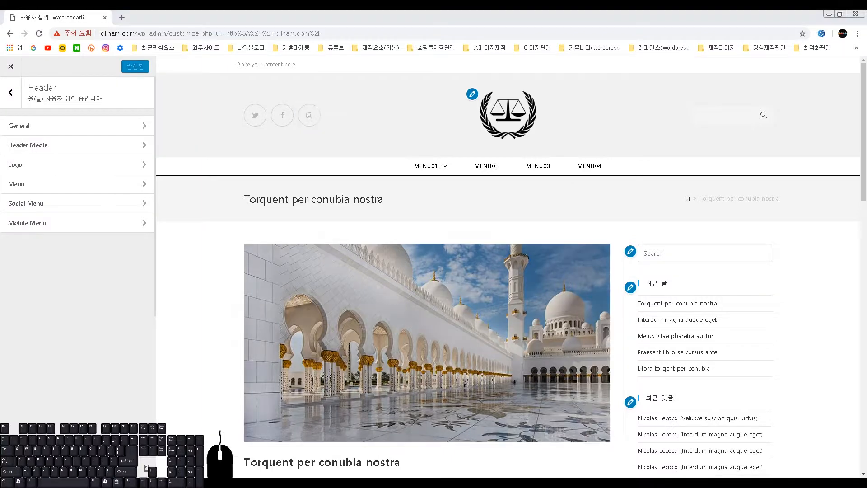
pyautogui.click(14, 68)
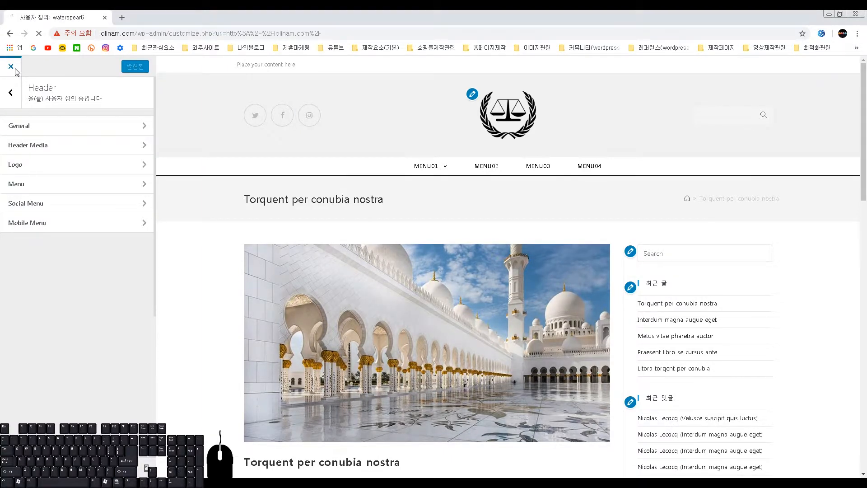
pyautogui.moveTo(40, 73)
pyautogui.click(44, 69)
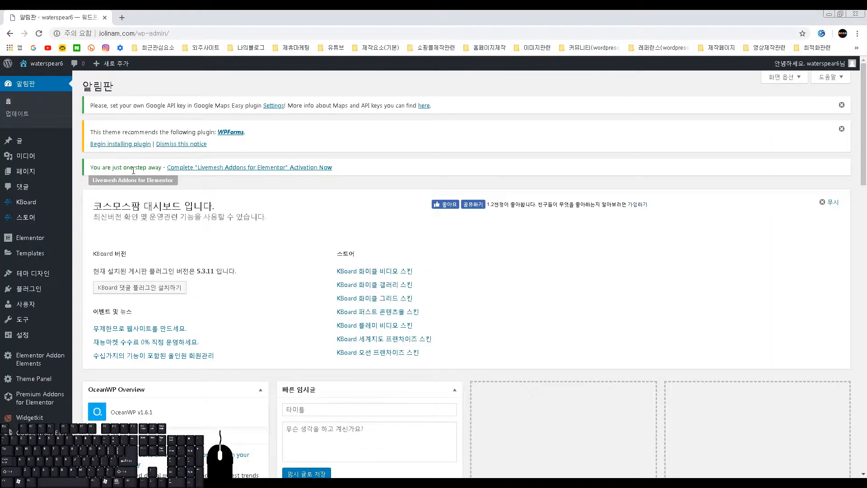
# Open My Library in the Theme Panel and start adding a new template
pyautogui.moveTo(44, 386)
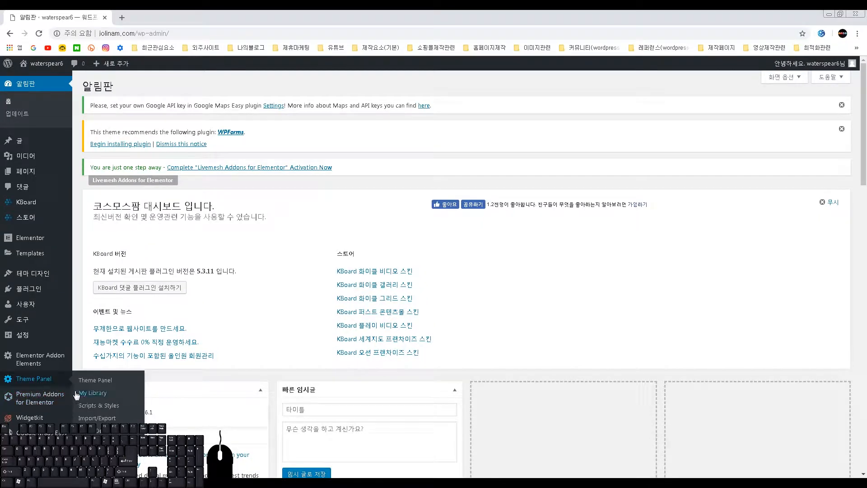
pyautogui.click(153, 399)
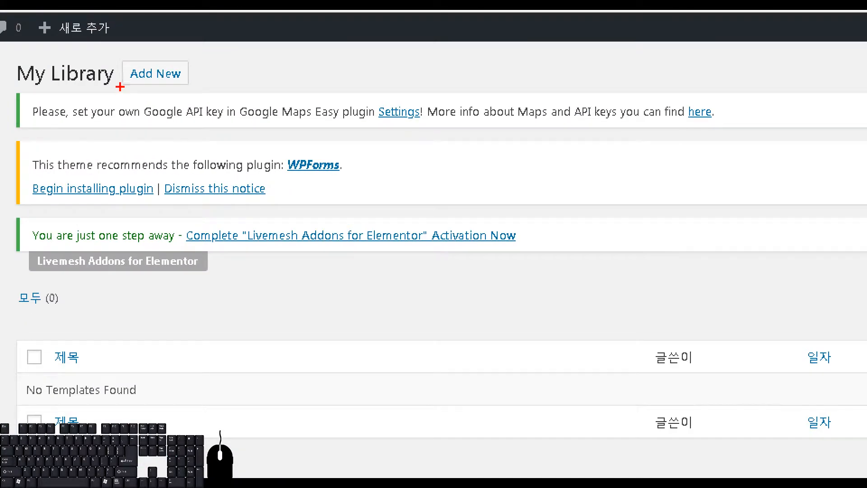
pyautogui.moveTo(118, 57); pyautogui.dragTo(196, 86)
pyautogui.press('Escape')
pyautogui.click(151, 87)
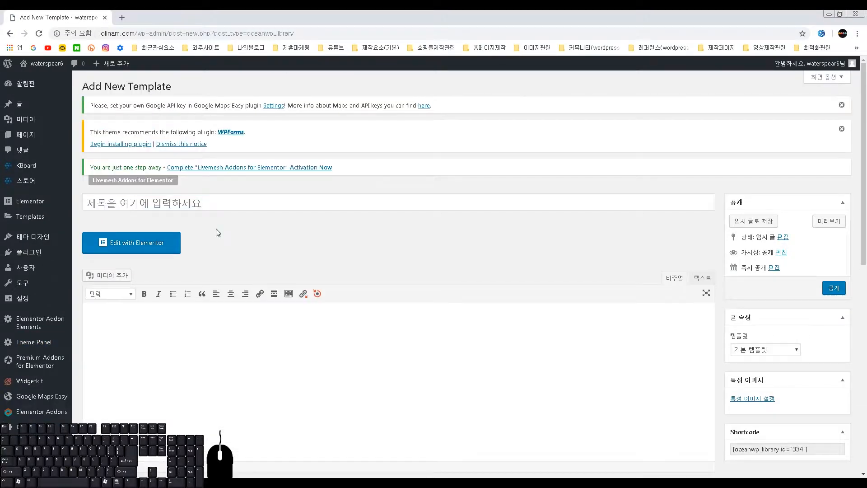
# Title the new template "social icon" and open it for editing in Elementor
pyautogui.click(212, 206)
pyautogui.write('social icon')
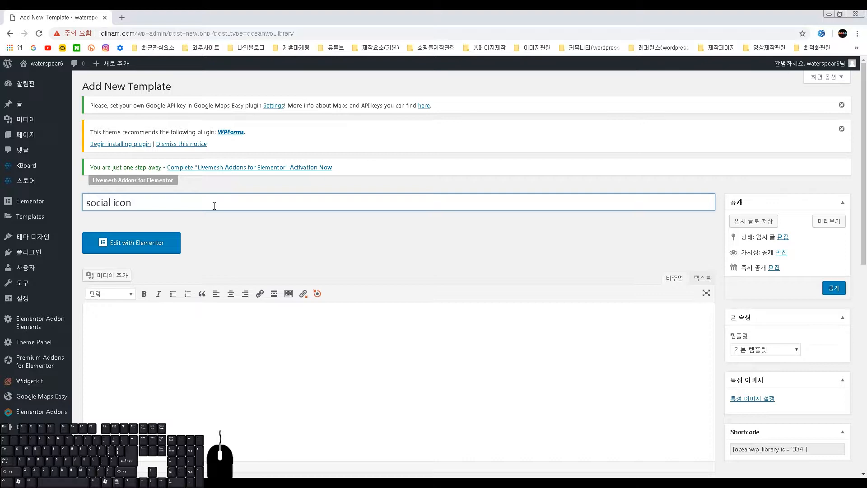
pyautogui.click(138, 247)
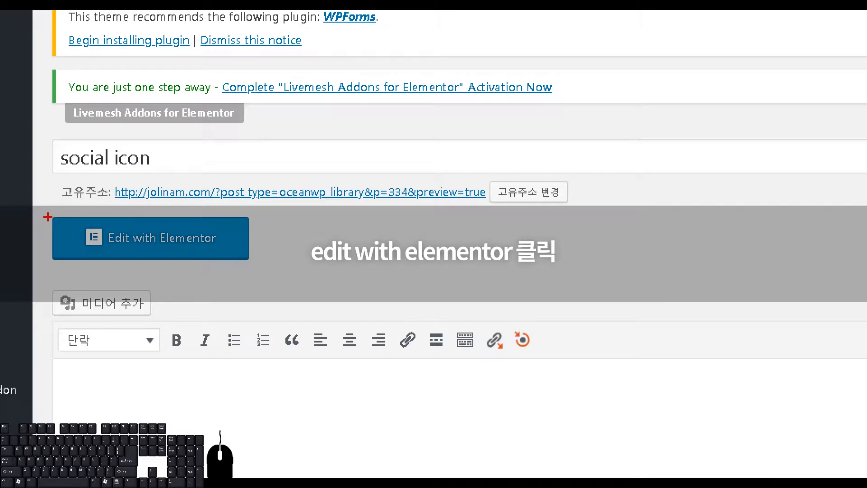
pyautogui.moveTo(47, 217); pyautogui.dragTo(249, 261)
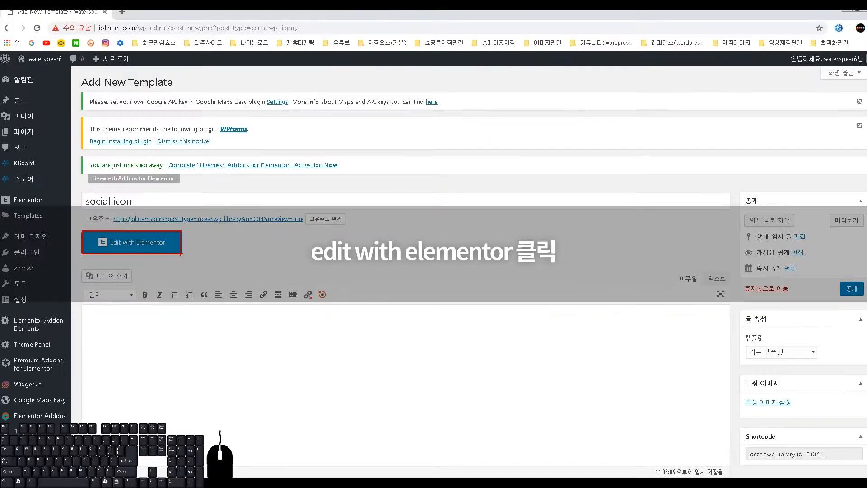
pyautogui.click(113, 244)
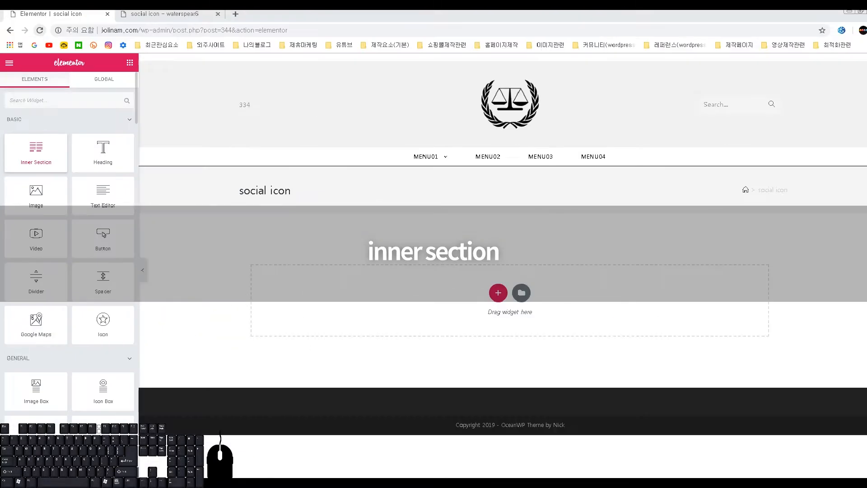
# Add an Inner Section to the empty canvas and open the settings of its outer section, inner section and column in turn
pyautogui.moveTo(36, 151); pyautogui.dragTo(304, 281)
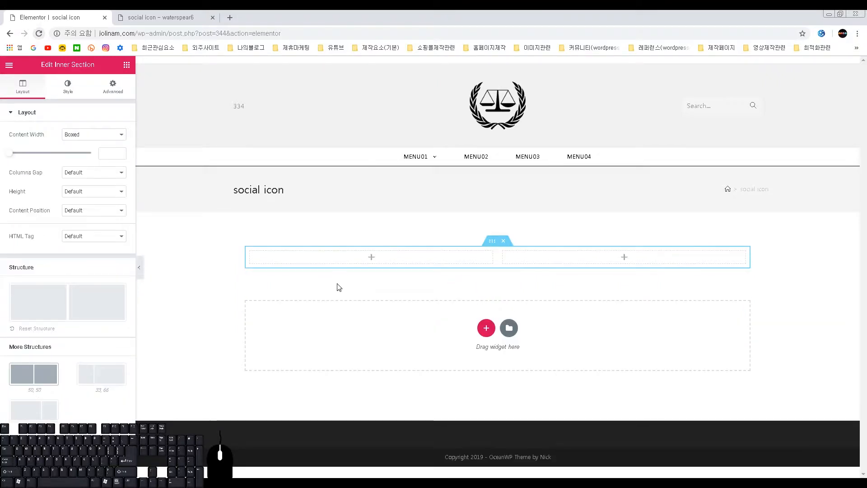
pyautogui.click(499, 234)
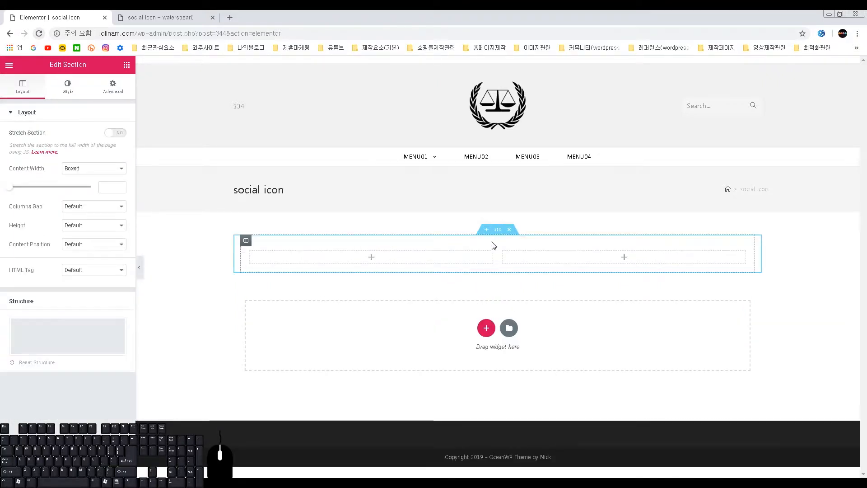
pyautogui.click(493, 242)
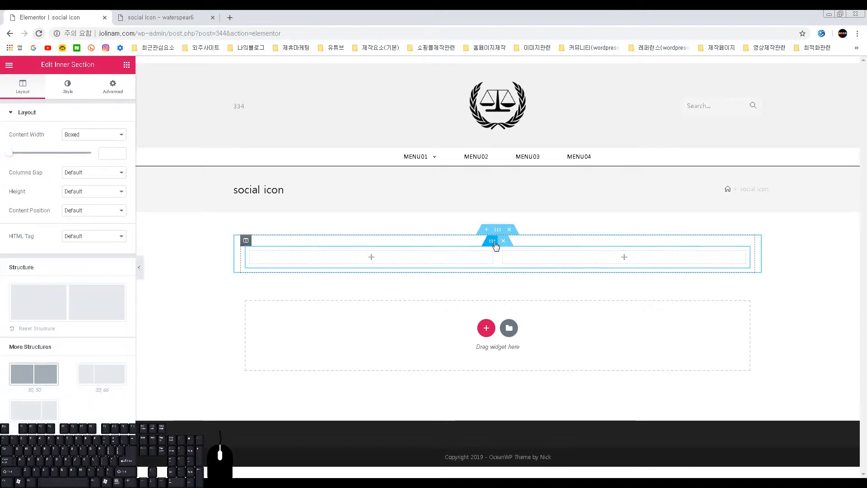
pyautogui.click(496, 246)
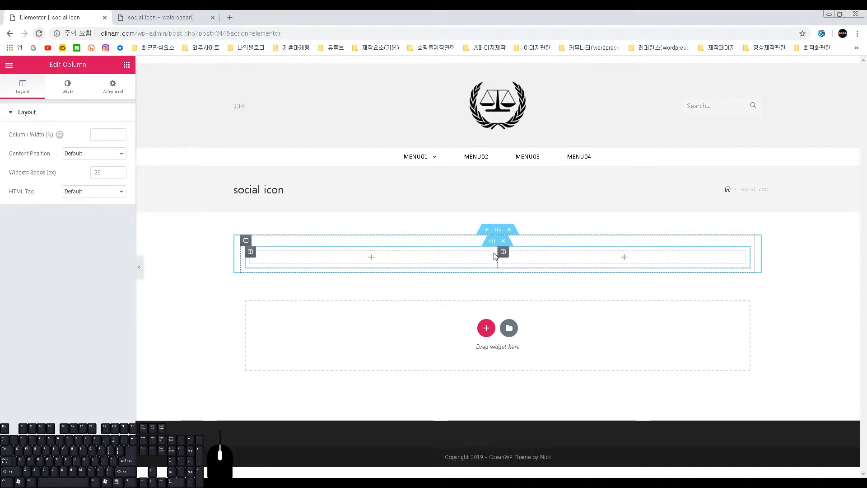
pyautogui.click(497, 230)
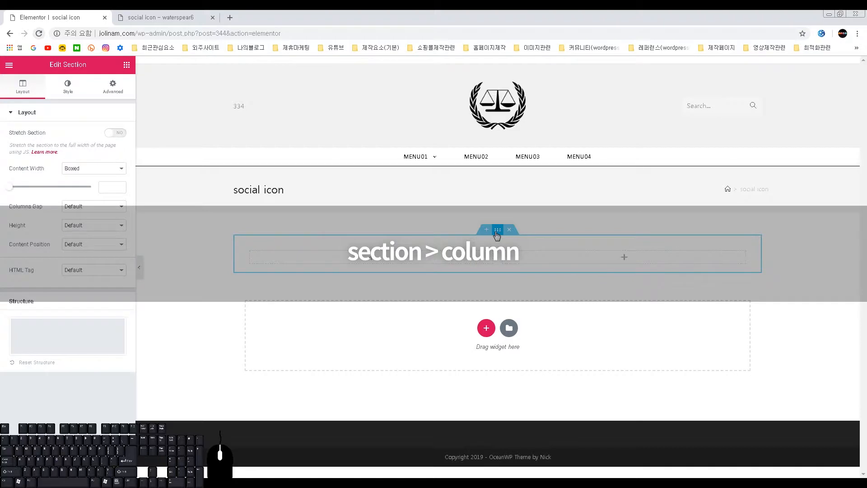
pyautogui.moveTo(244, 239)
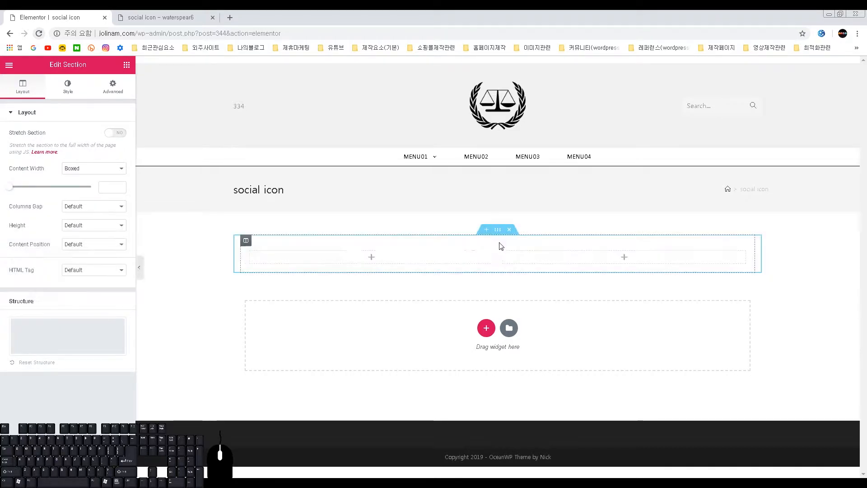
pyautogui.click(497, 246)
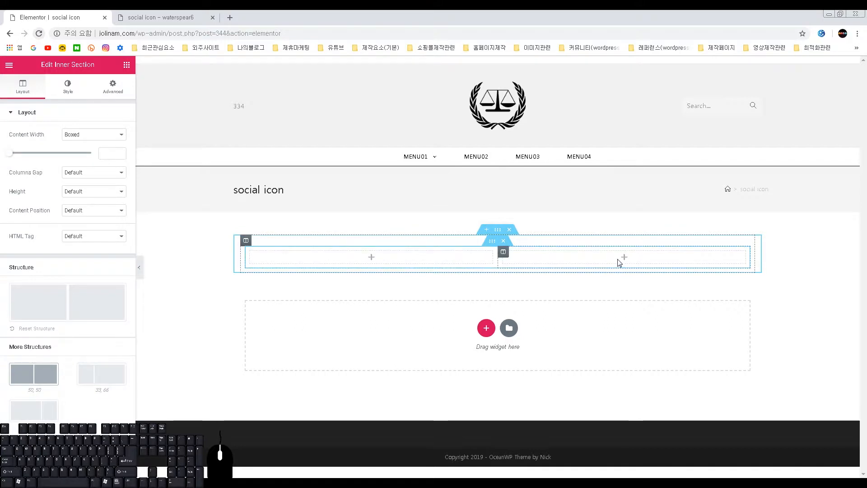
# Duplicate the first column of the inner section three times to make five columns
pyautogui.click(251, 253)
pyautogui.rightClick(251, 254)
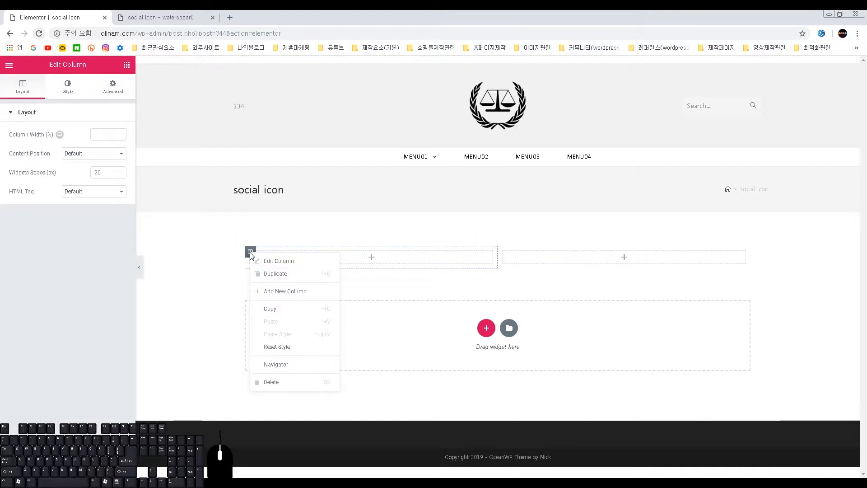
pyautogui.click(254, 258)
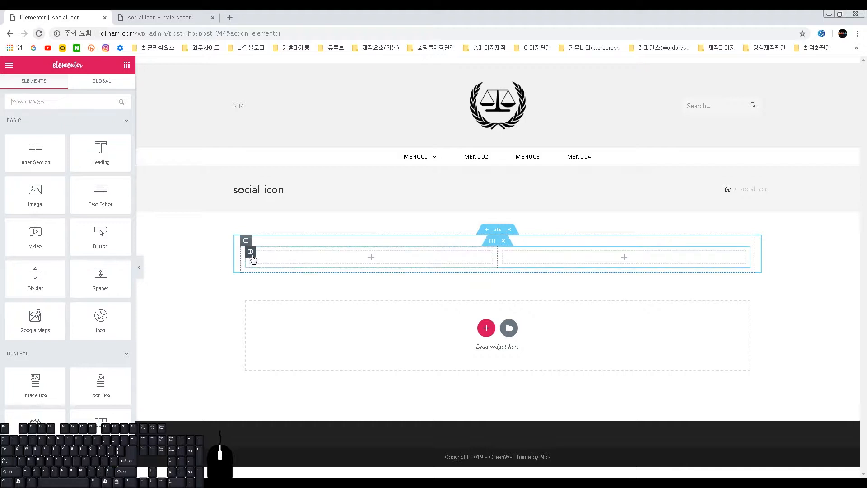
pyautogui.rightClick(251, 253)
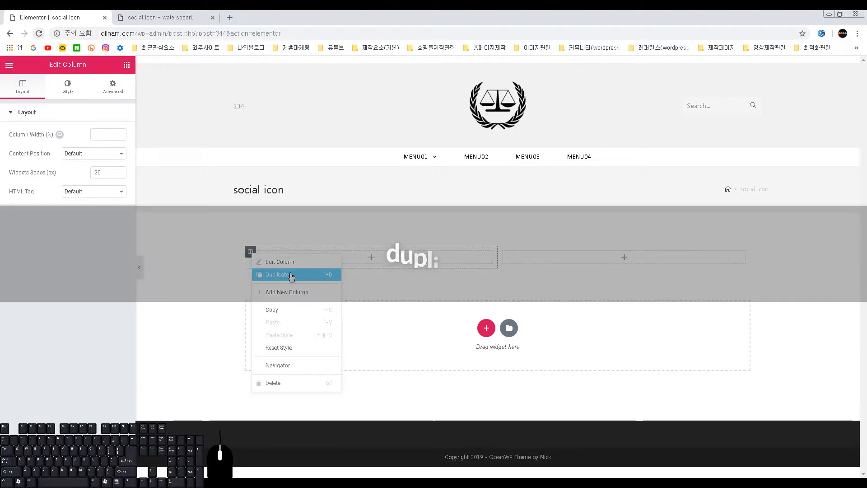
pyautogui.click(291, 276)
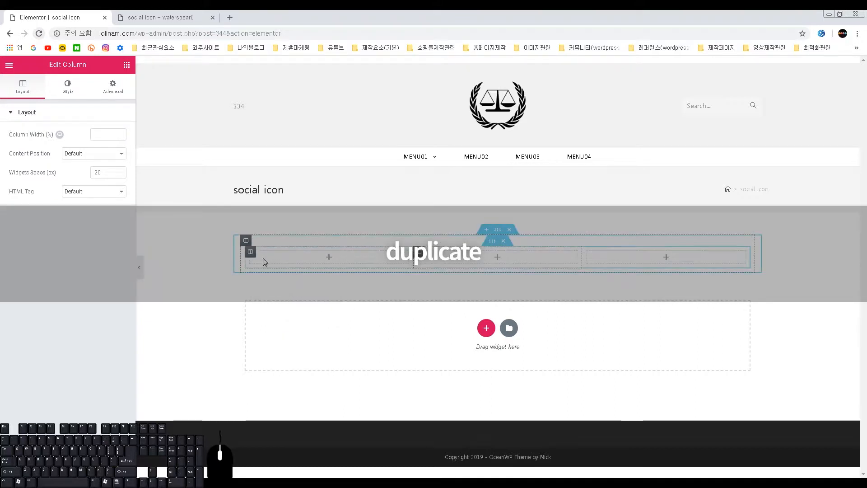
pyautogui.rightClick(253, 256)
pyautogui.click(268, 276)
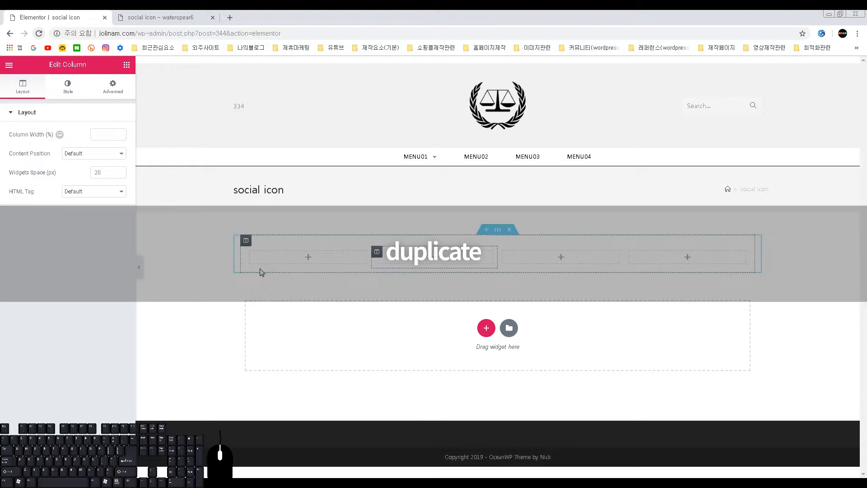
pyautogui.rightClick(247, 253)
pyautogui.click(265, 275)
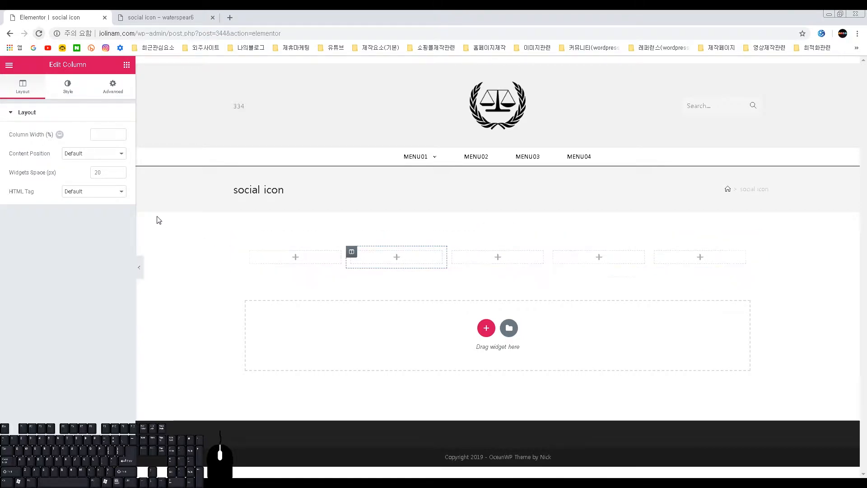
# Add an Icon widget to the first column of the inner section
pyautogui.click(127, 65)
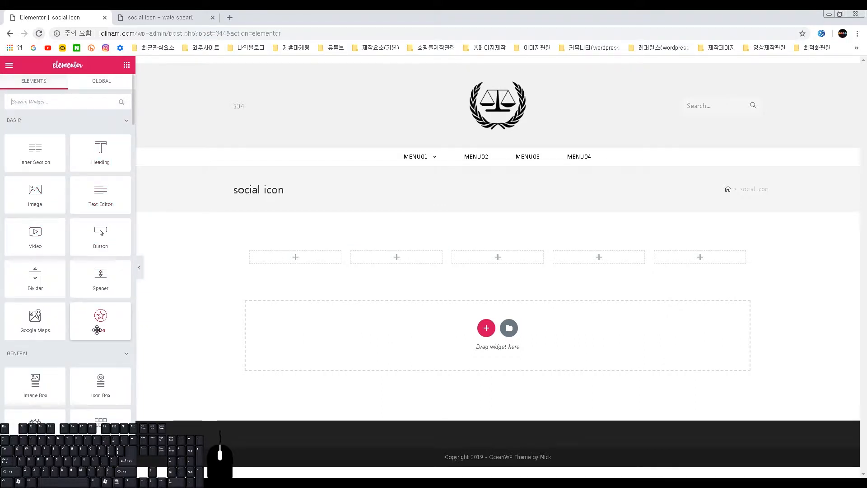
pyautogui.moveTo(87, 328); pyautogui.dragTo(282, 259)
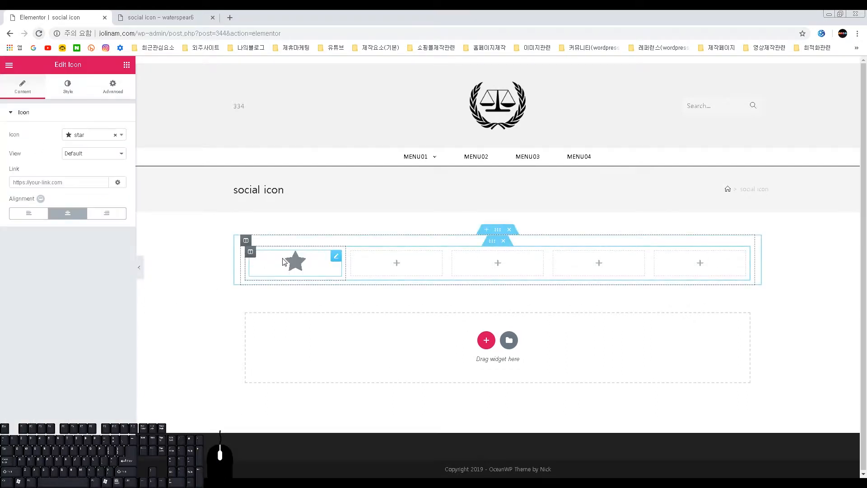
# Set the first column's Icon widget to the Framed view and choose the instagram icon for it
pyautogui.click(92, 154)
pyautogui.click(90, 178)
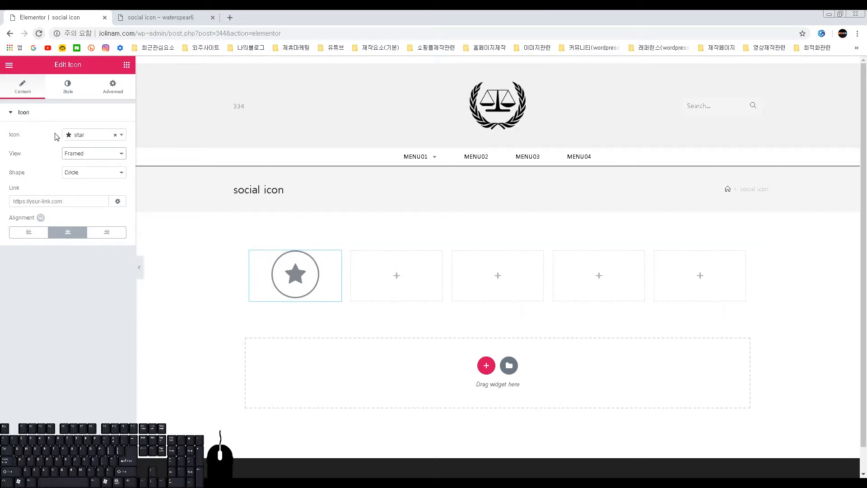
pyautogui.click(78, 140)
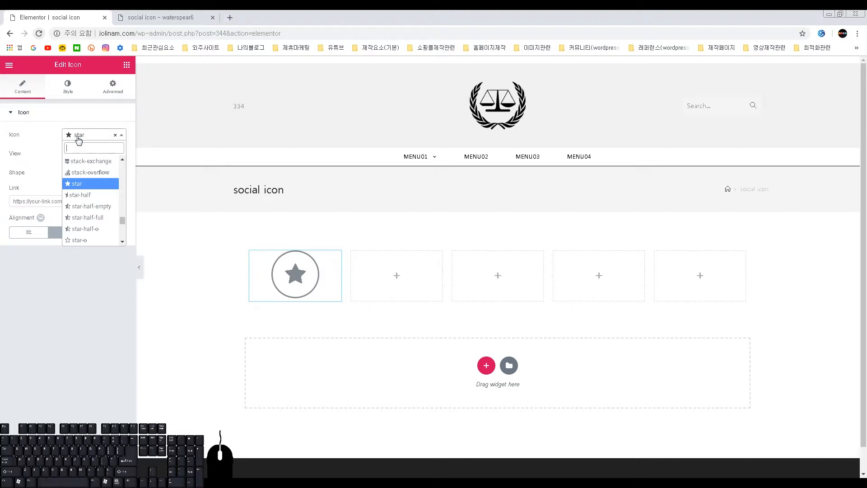
pyautogui.write('insta')
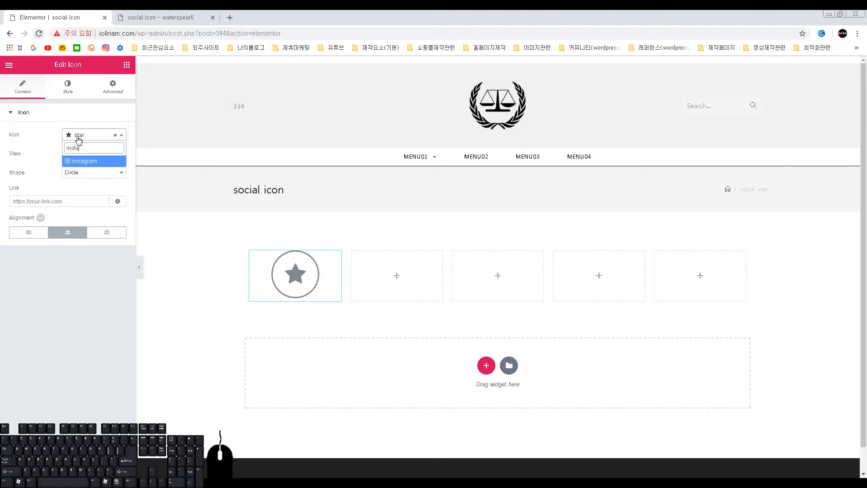
pyautogui.click(90, 162)
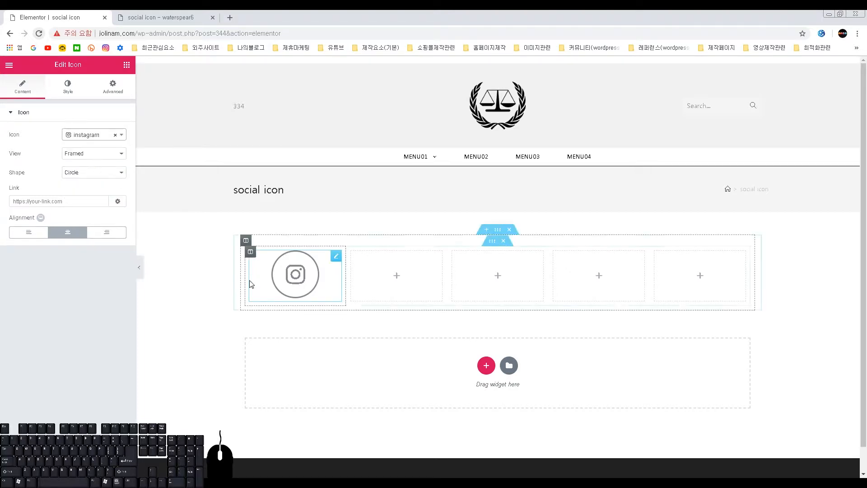
# Search the Icon widget's icon list for "kaka", "nav" and "blog"
pyautogui.click(88, 142)
pyautogui.write('kaka')
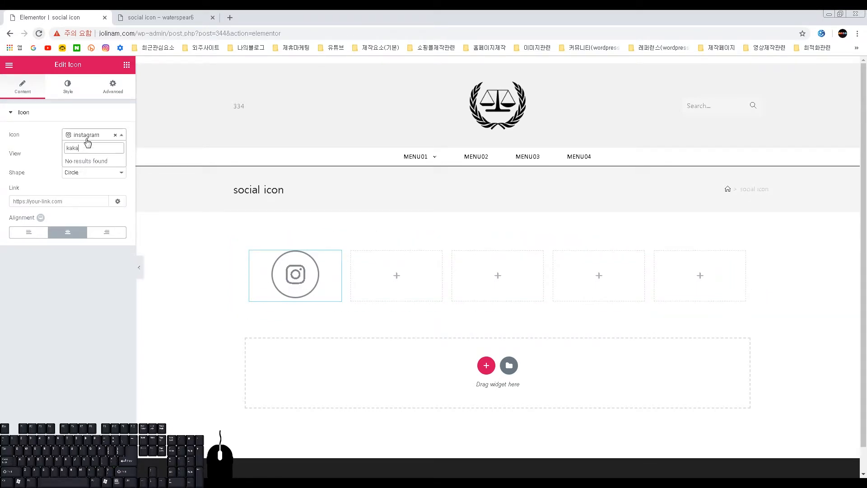
pyautogui.press('BackSpace')
pyautogui.press('BackSpace')
pyautogui.press('BackSpace')
pyautogui.press('BackSpace')
pyautogui.write('nav')
pyautogui.press('BackSpace')
pyautogui.press('BackSpace')
pyautogui.press('BackSpace')
pyautogui.write('blog')
pyautogui.click(114, 138)
pyautogui.click(115, 138)
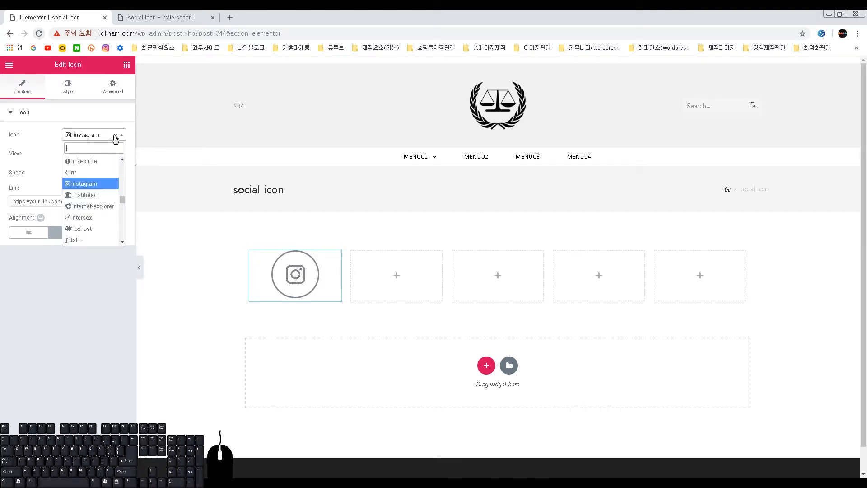
# Clear the chosen icon and delete the Icon widget from the first column
pyautogui.click(114, 137)
pyautogui.rightClick(302, 271)
pyautogui.click(285, 277)
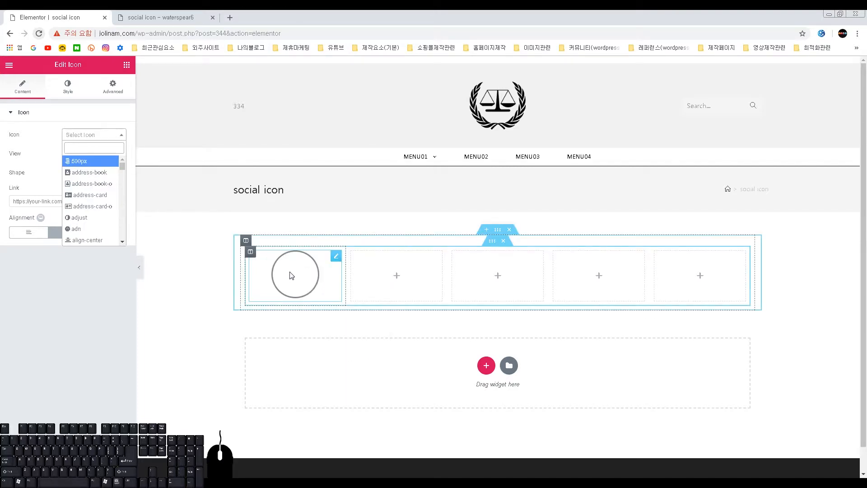
pyautogui.rightClick(291, 276)
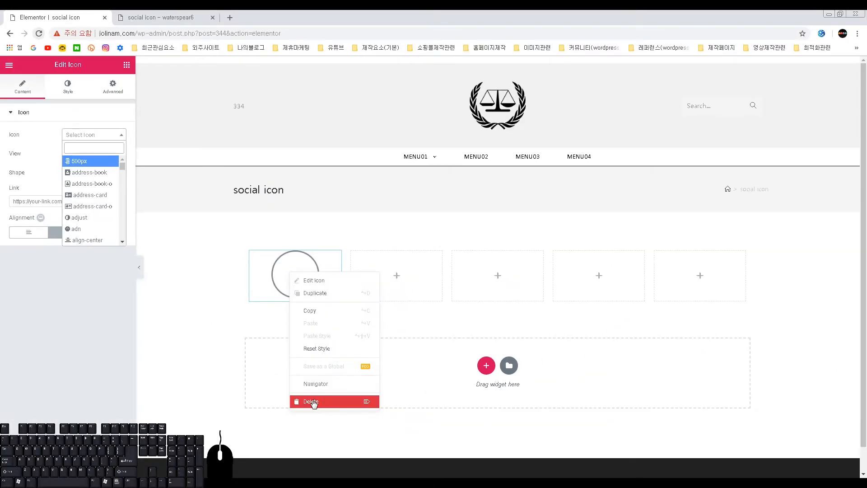
pyautogui.click(314, 401)
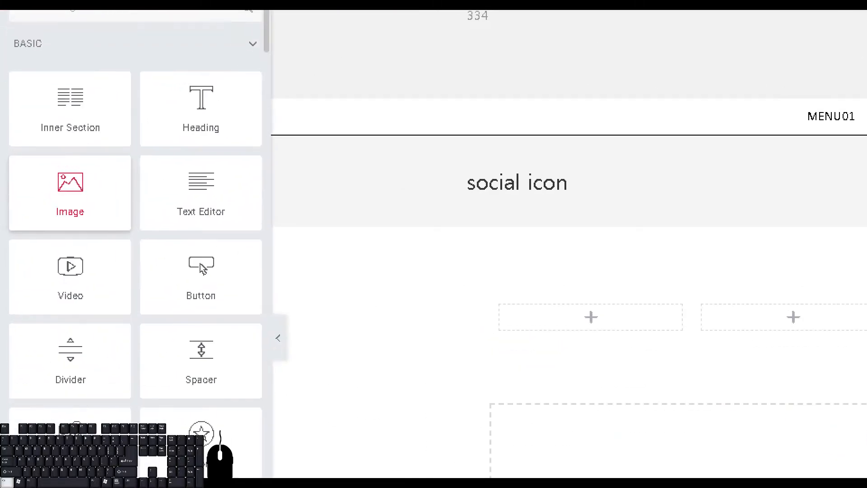
# Add an Image widget to the first column and insert kakao_logo.png from the media library
pyautogui.moveTo(108, 205); pyautogui.dragTo(560, 329)
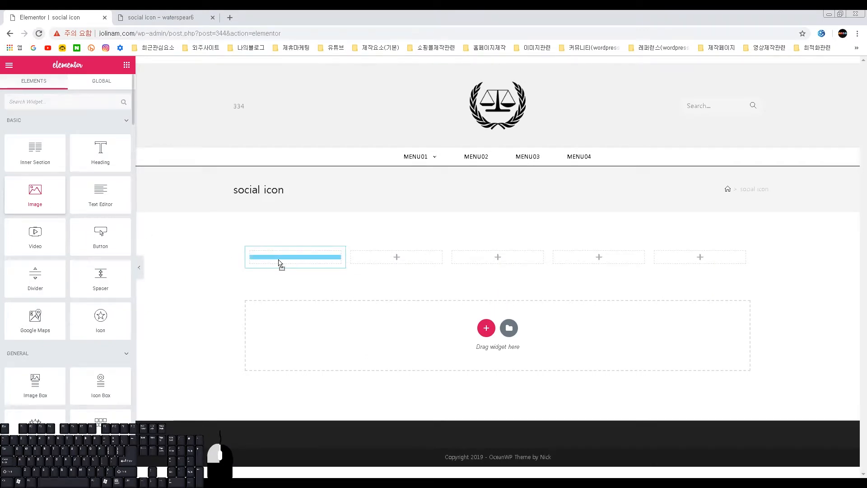
pyautogui.moveTo(279, 263); pyautogui.dragTo(278, 262)
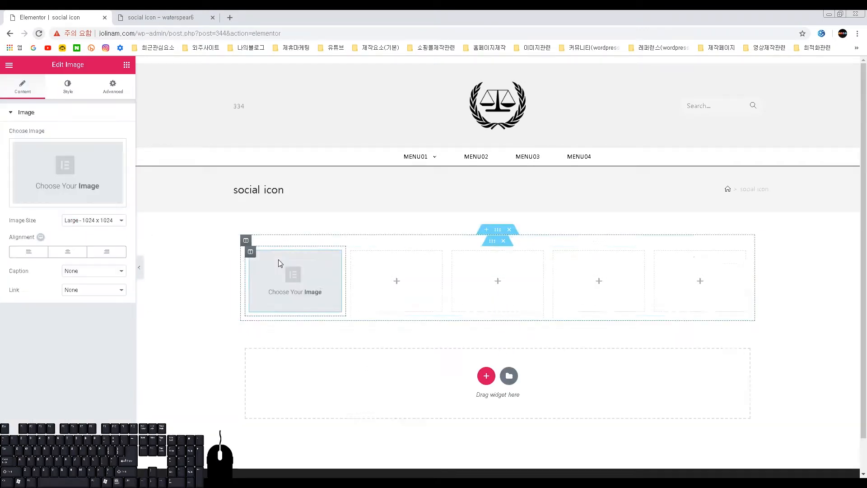
pyautogui.click(70, 176)
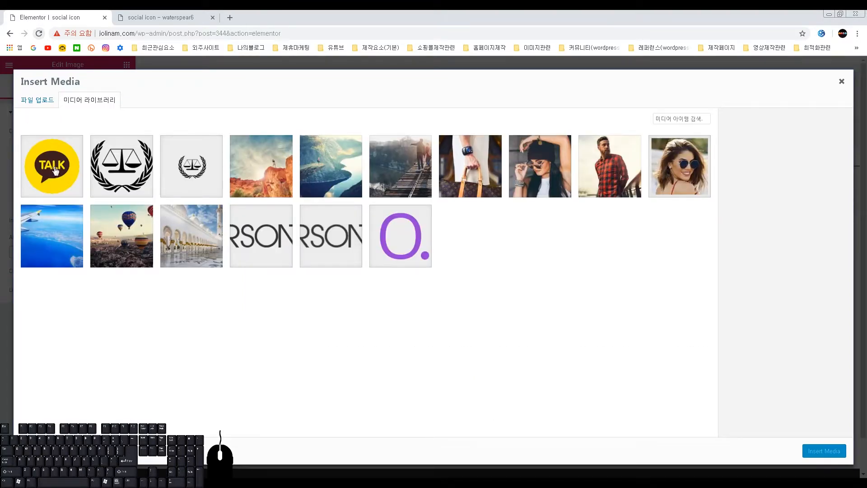
pyautogui.click(62, 180)
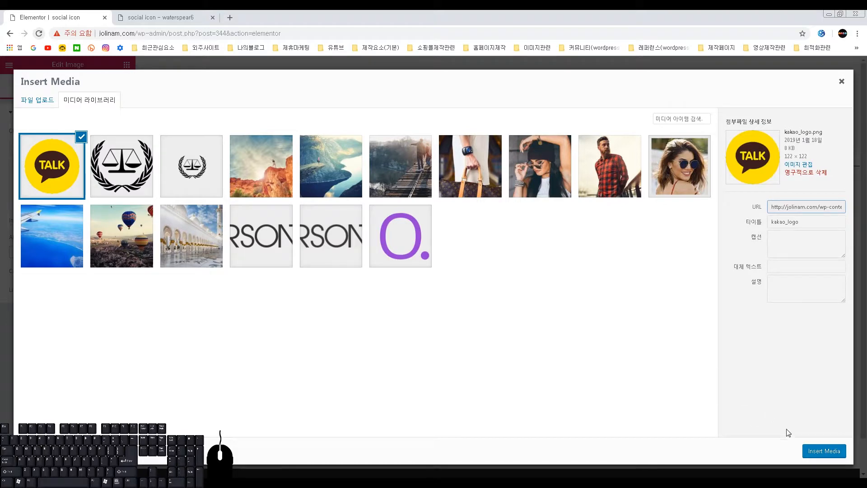
pyautogui.click(814, 457)
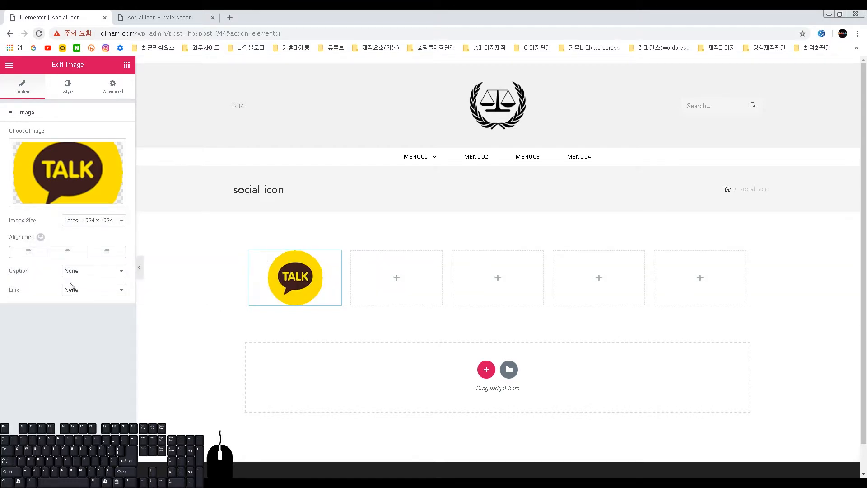
pyautogui.hotkey('ctrl', '1')
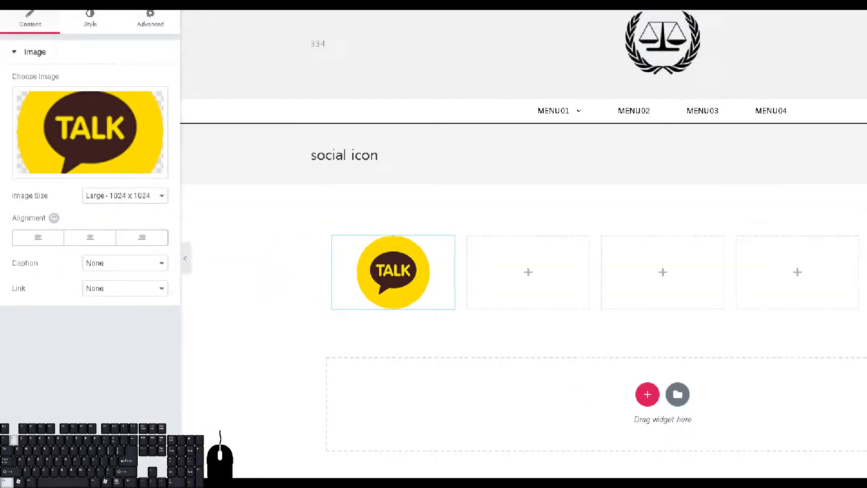
pyautogui.click(60, 294)
pyautogui.moveTo(10, 291); pyautogui.dragTo(64, 291)
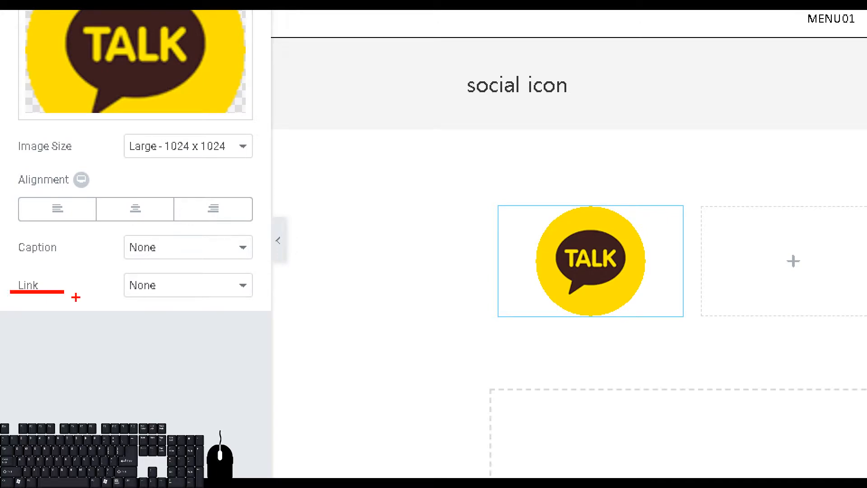
pyautogui.press('Escape')
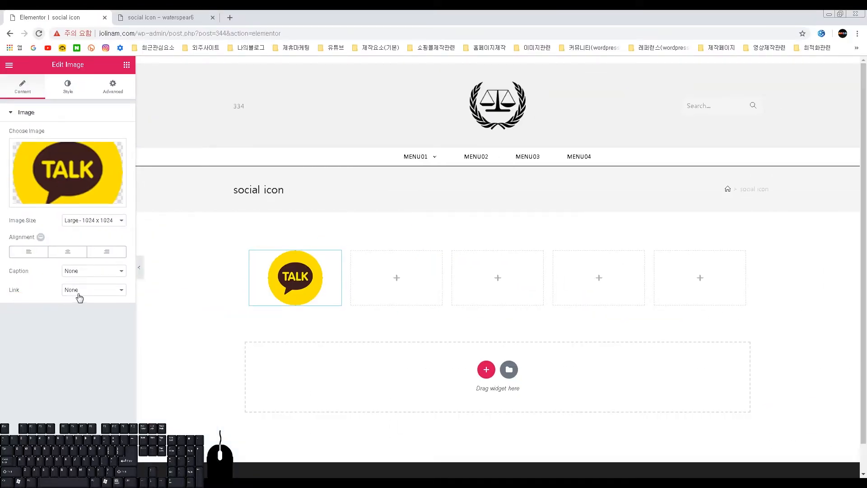
pyautogui.click(77, 293)
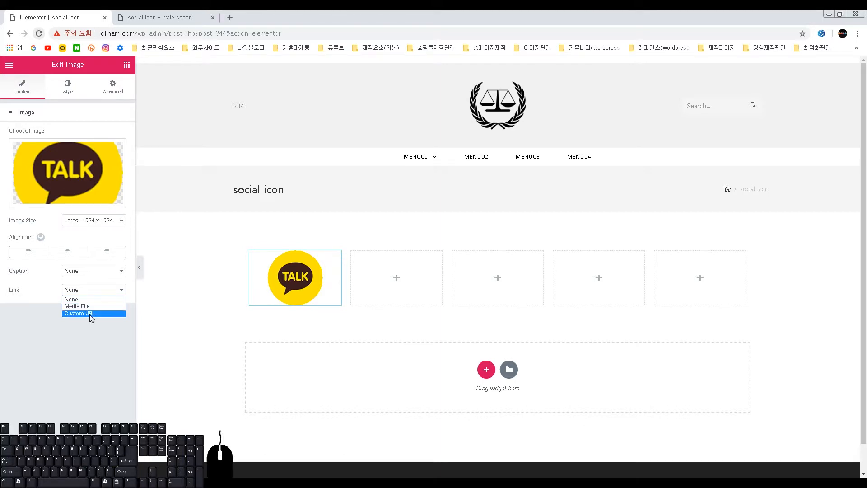
pyautogui.hotkey('ctrl', '1')
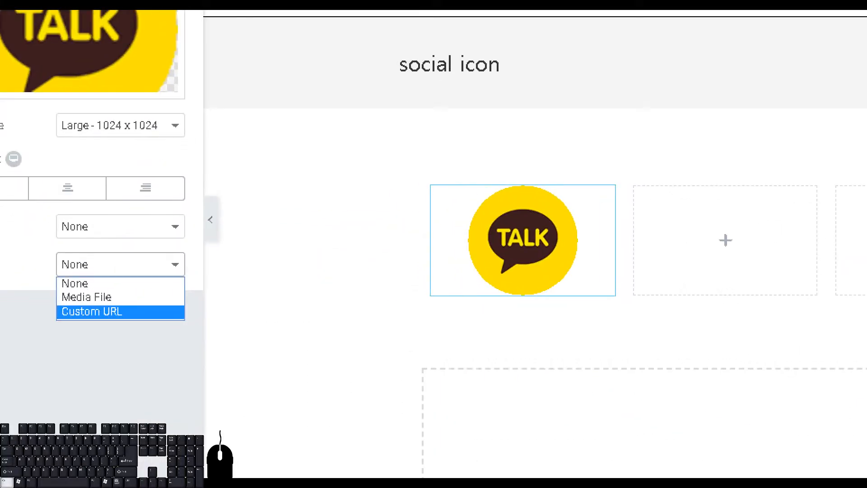
pyautogui.press('Escape')
pyautogui.click(90, 289)
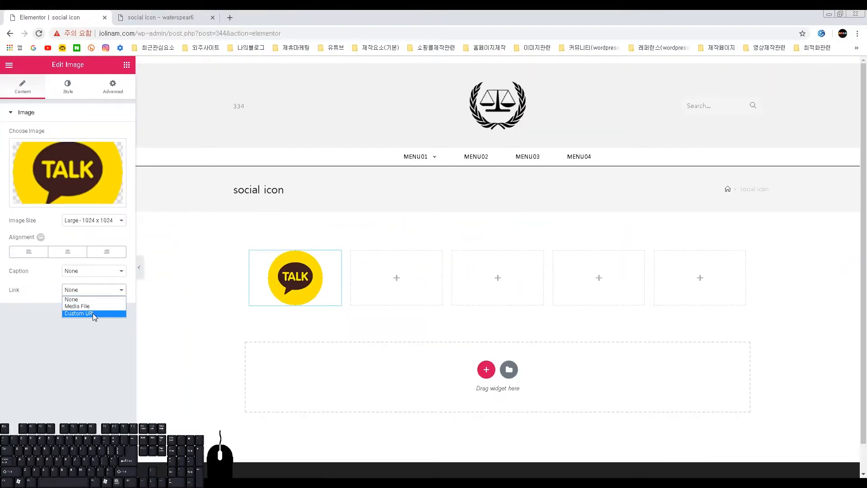
pyautogui.click(93, 313)
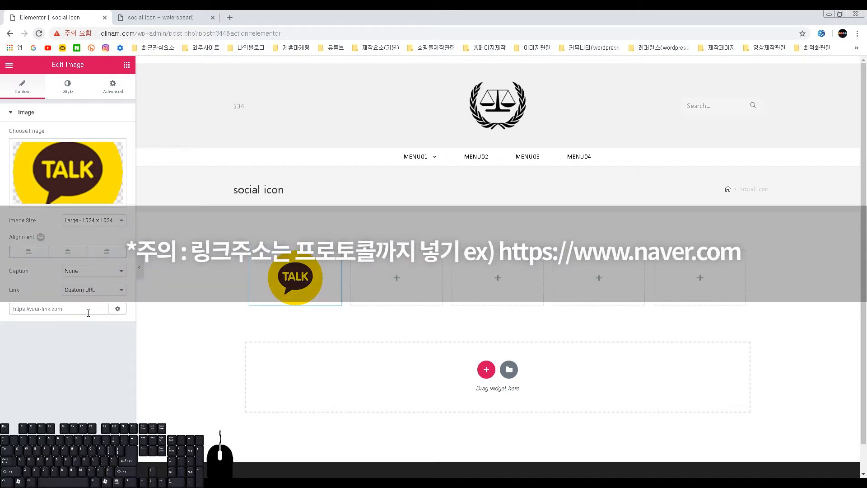
pyautogui.write('www.naver.com')
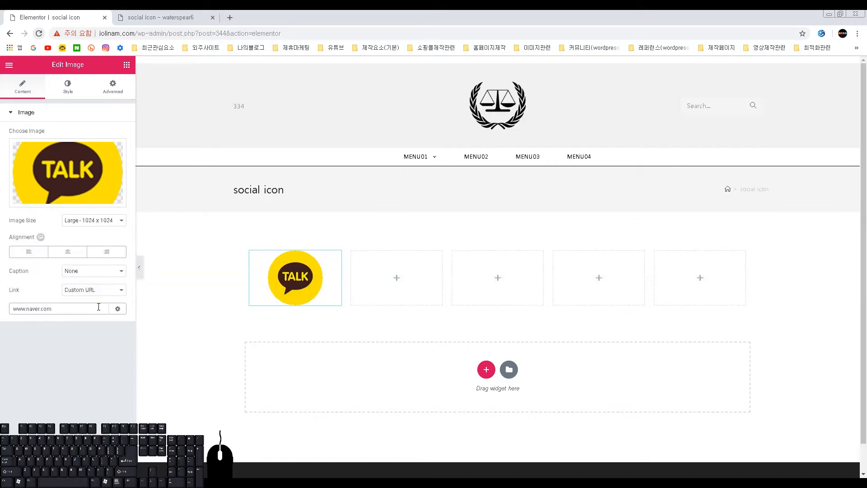
# Set the image's link to open in a new window in its link options
pyautogui.click(117, 311)
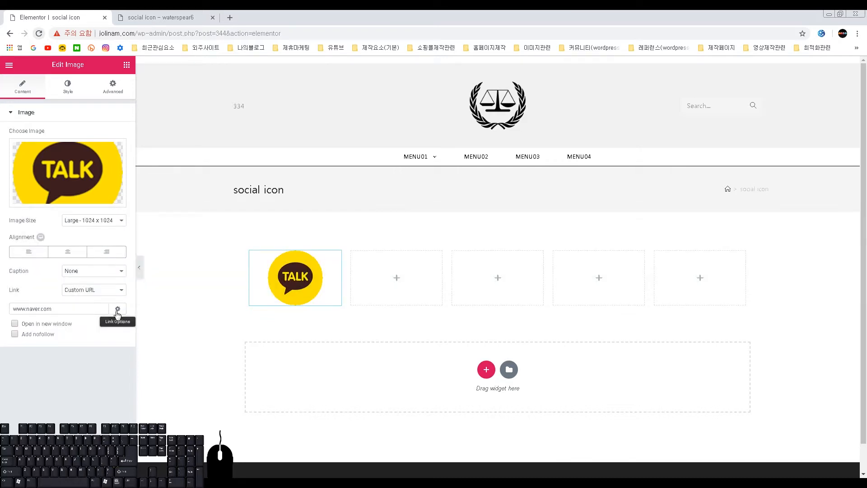
pyautogui.click(117, 311)
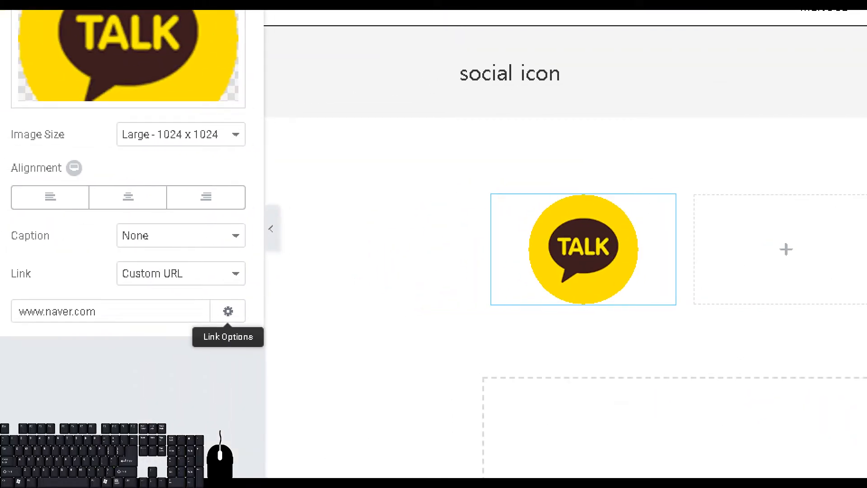
pyautogui.moveTo(211, 301); pyautogui.dragTo(243, 325)
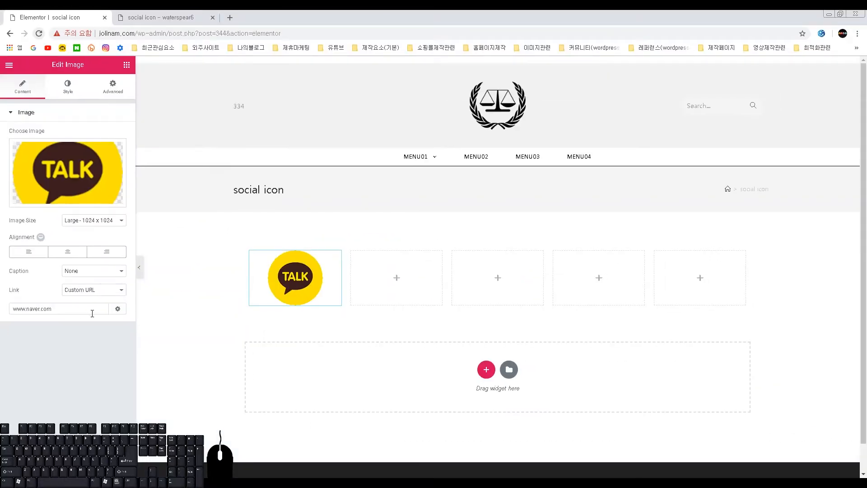
pyautogui.click(228, 311)
pyautogui.click(16, 324)
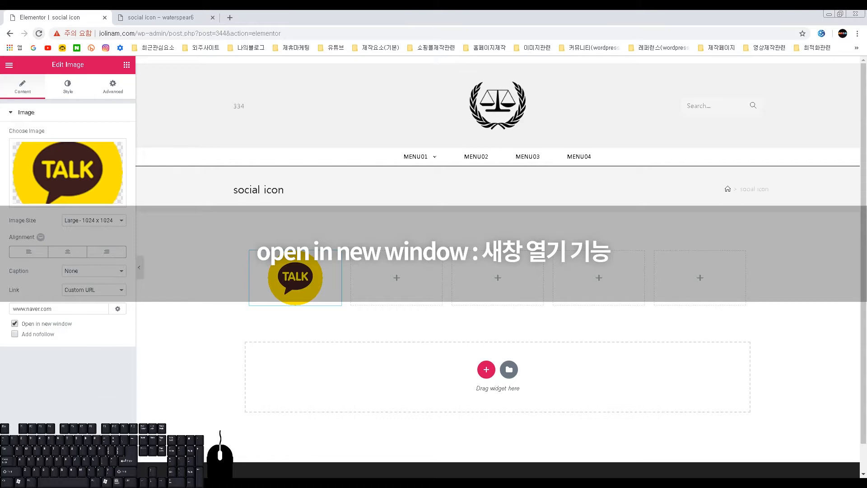
# Save the template in Elementor, exit to its WordPress edit page and update it there
pyautogui.click(103, 469)
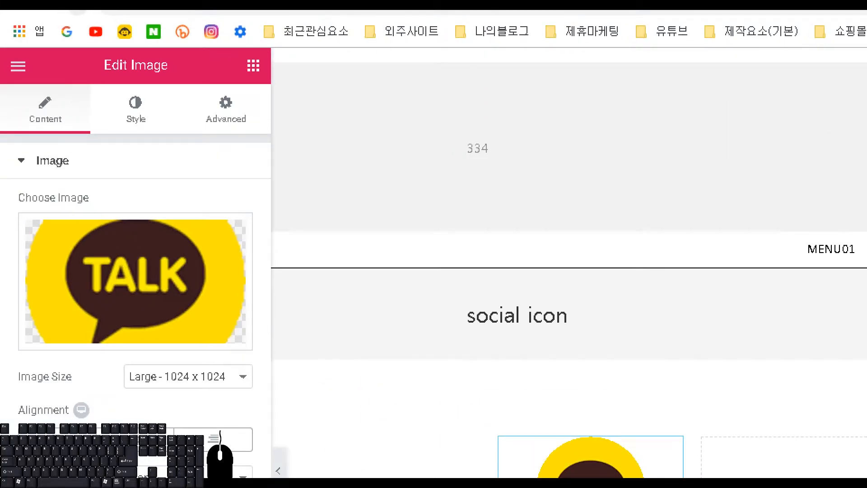
pyautogui.click(9, 66)
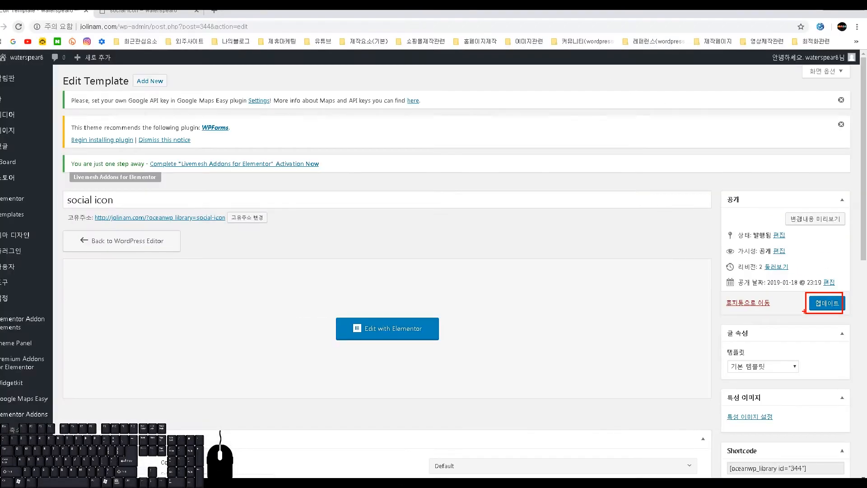
pyautogui.click(805, 304)
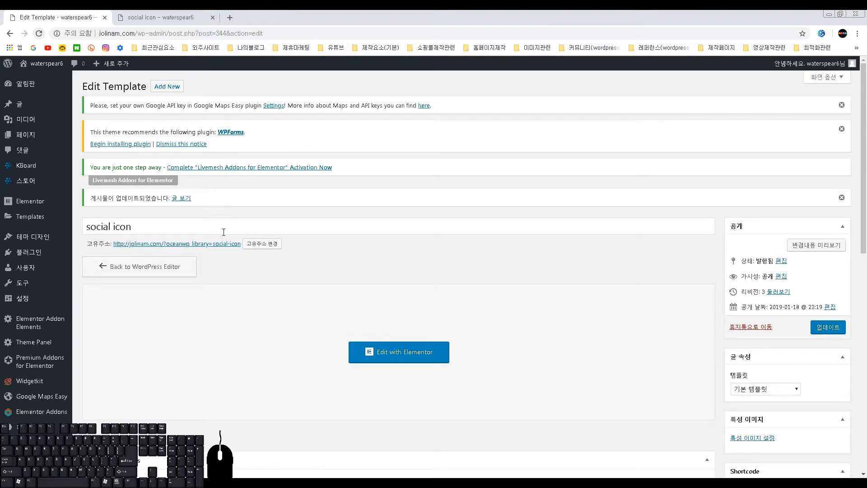
# Open the theme customizer's Header Social Menu settings and select the "social icon" template
pyautogui.moveTo(52, 234)
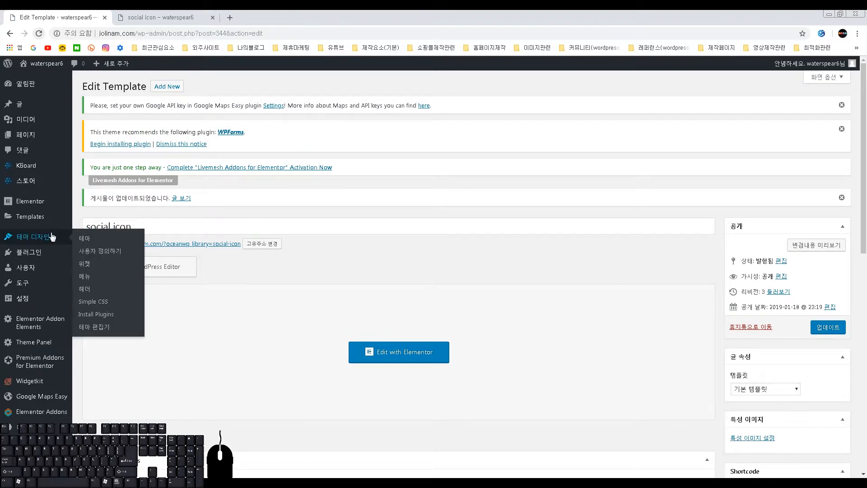
pyautogui.click(101, 255)
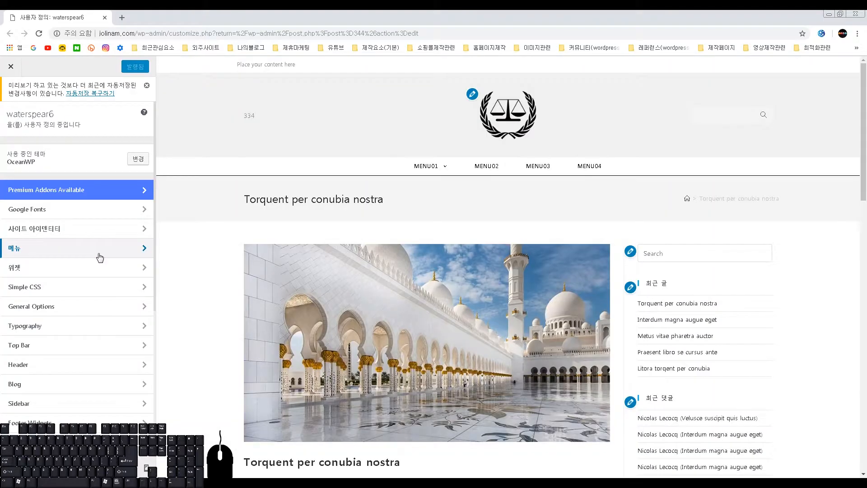
pyautogui.click(79, 367)
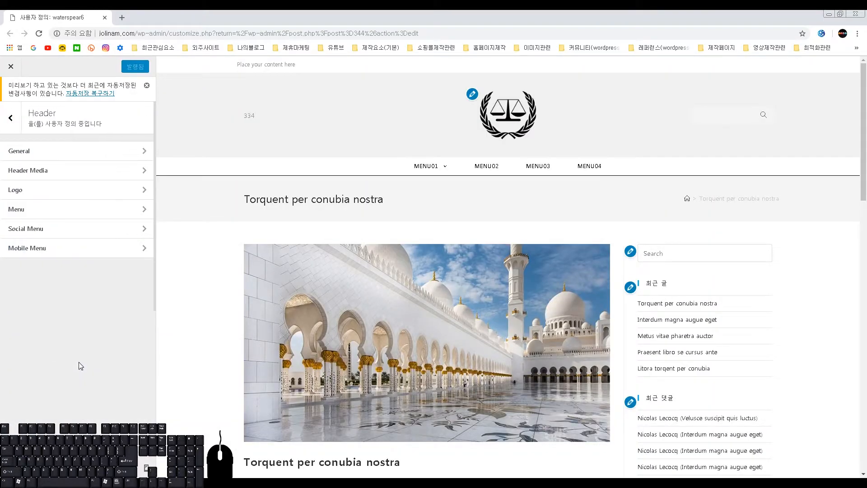
pyautogui.click(47, 233)
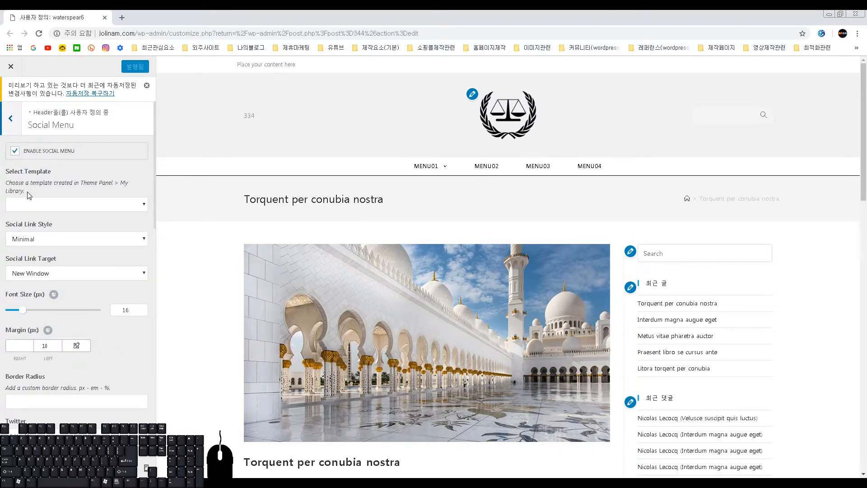
pyautogui.click(33, 208)
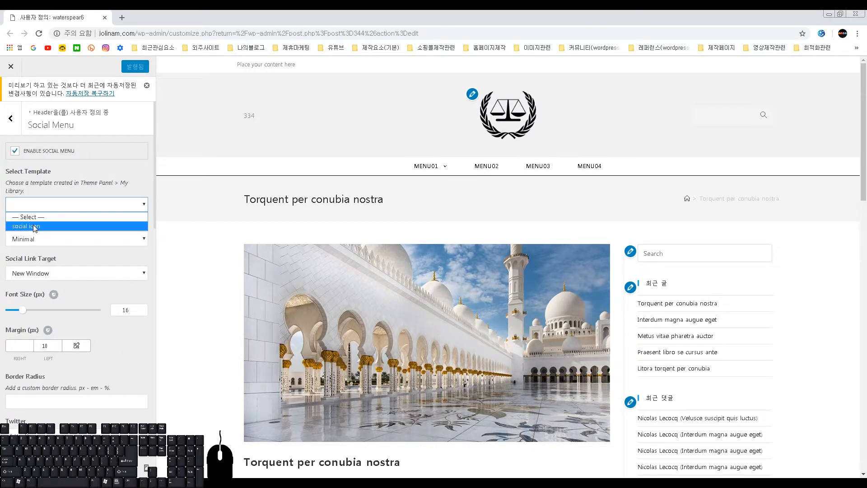
pyautogui.click(34, 226)
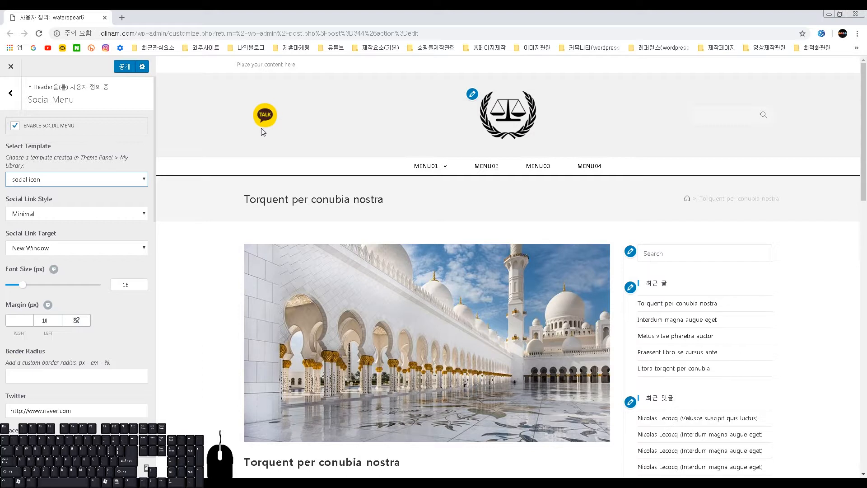
# Publish the customizer changes, close the customizer and visit the live site to test the header's TALK icon
pyautogui.click(119, 72)
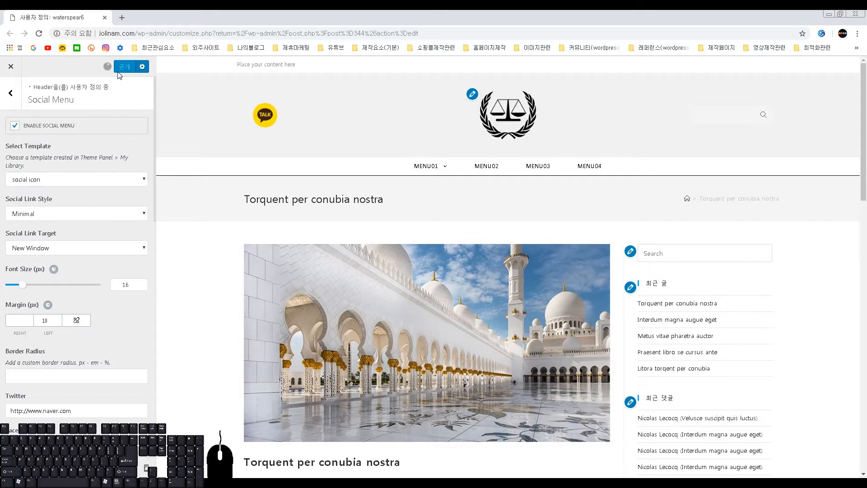
pyautogui.click(13, 70)
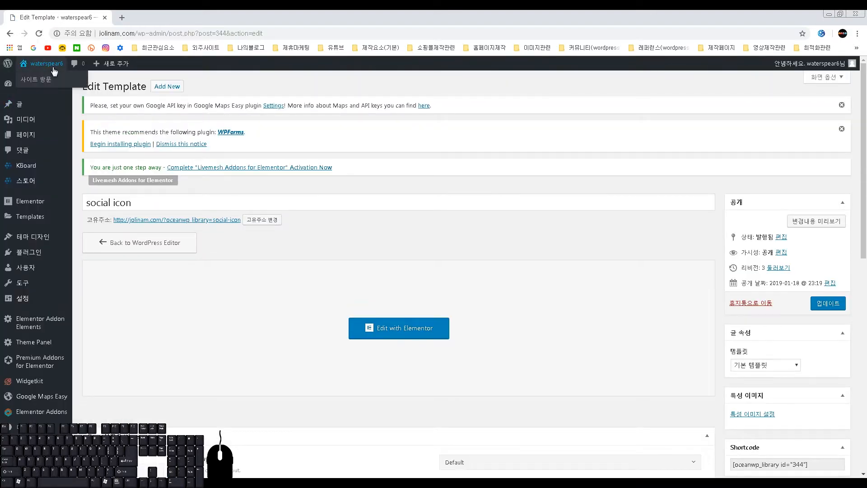
pyautogui.click(40, 80)
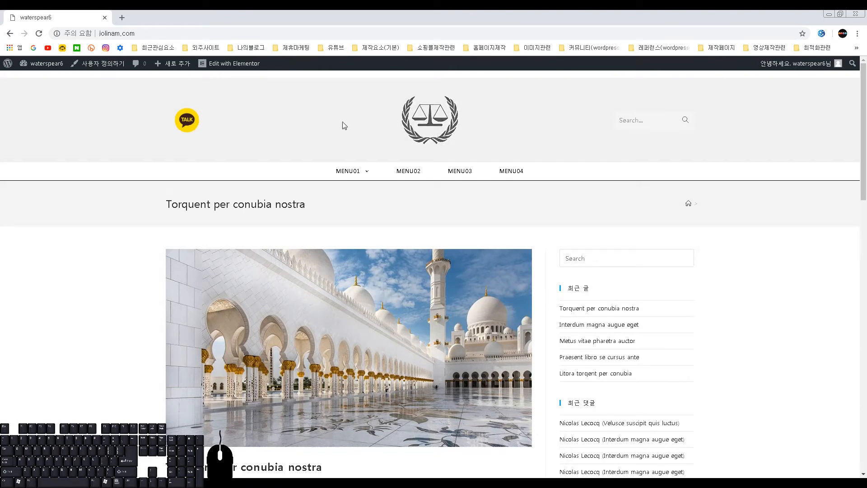
pyautogui.click(191, 127)
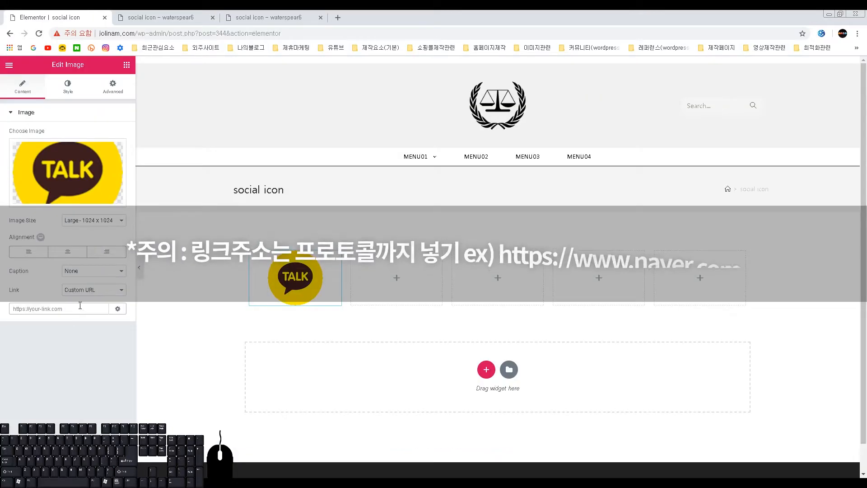
pyautogui.click(90, 289)
pyautogui.click(89, 311)
pyautogui.click(81, 311)
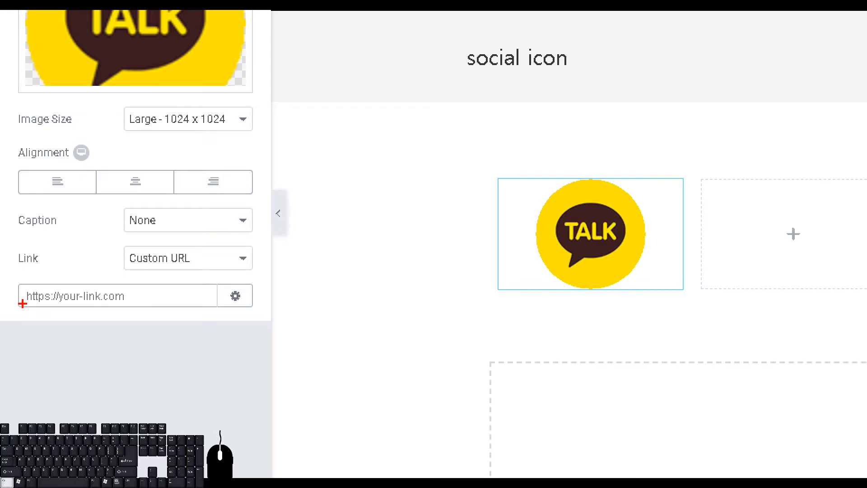
pyautogui.moveTo(23, 301); pyautogui.dragTo(54, 302)
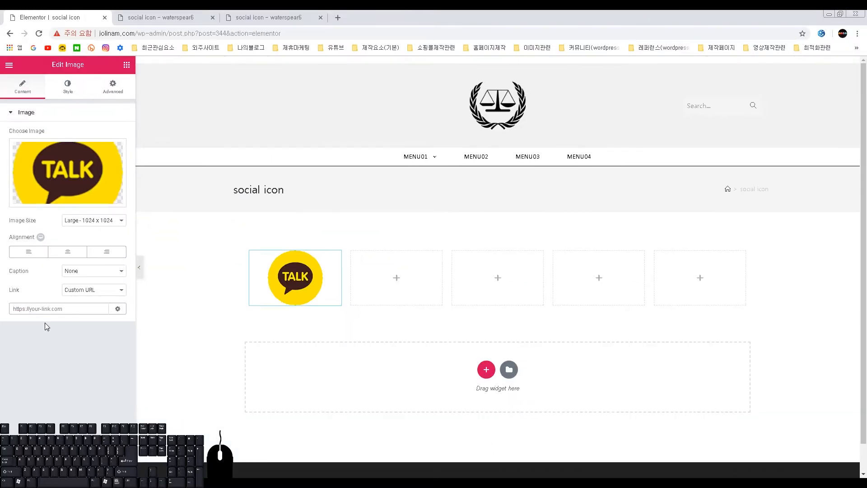
pyautogui.click(89, 302)
pyautogui.write('https://www.naver.com')
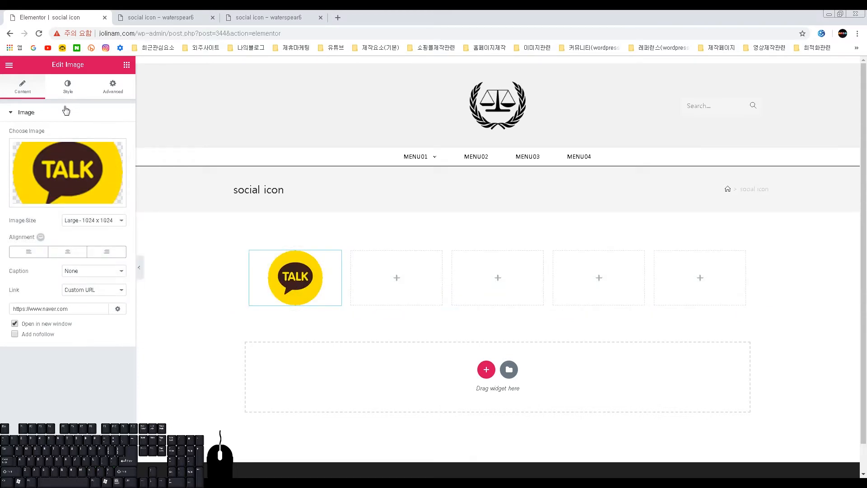
# Set the TALK image's hover animation to Pulse Grow in its hover style
pyautogui.click(68, 87)
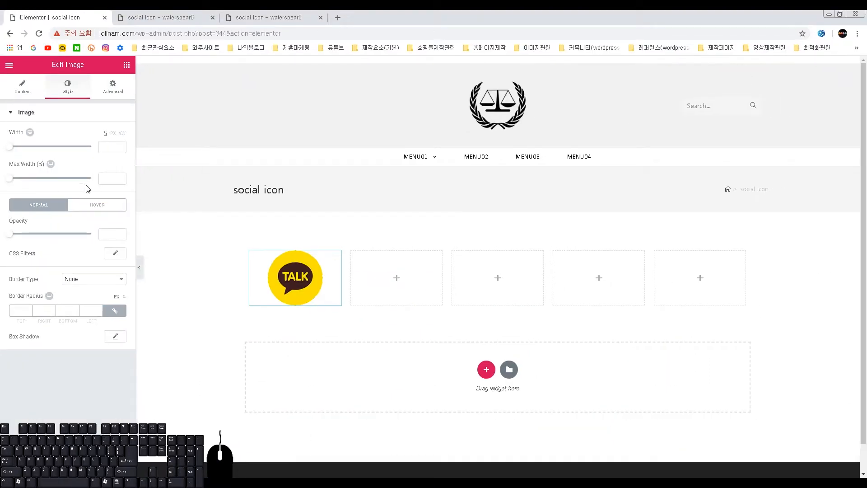
pyautogui.click(179, 259)
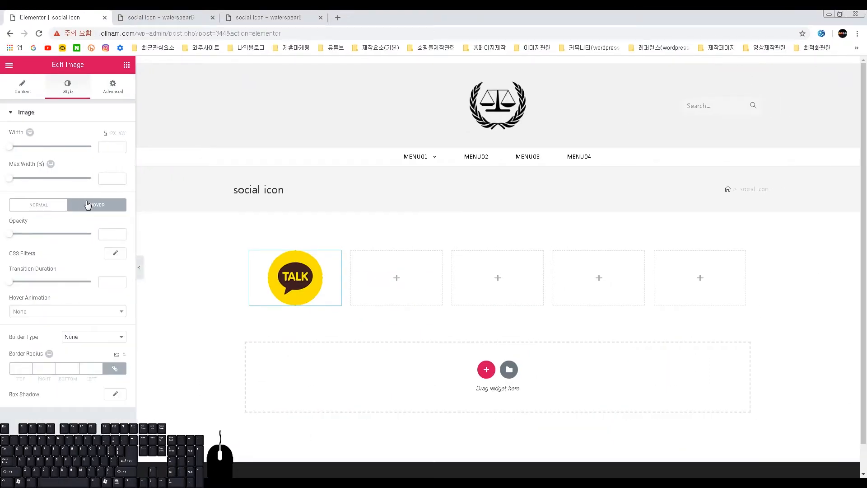
pyautogui.moveTo(12, 297); pyautogui.dragTo(50, 298)
pyautogui.click(50, 298)
pyautogui.click(59, 318)
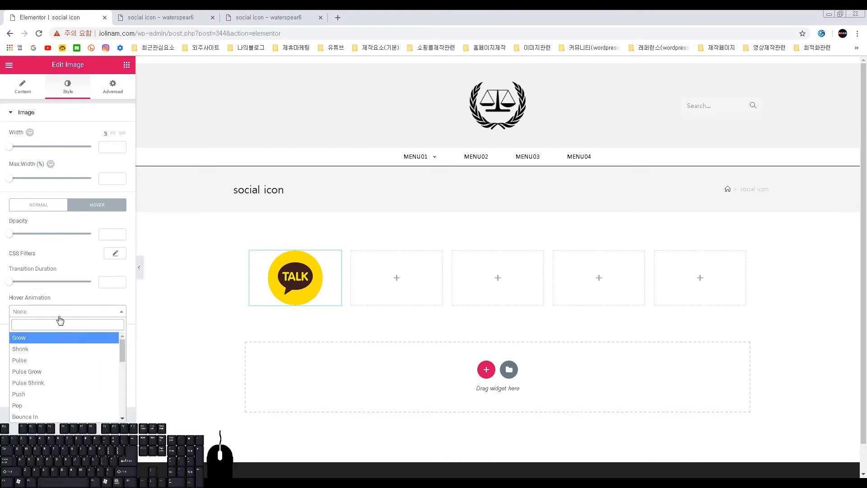
pyautogui.click(45, 371)
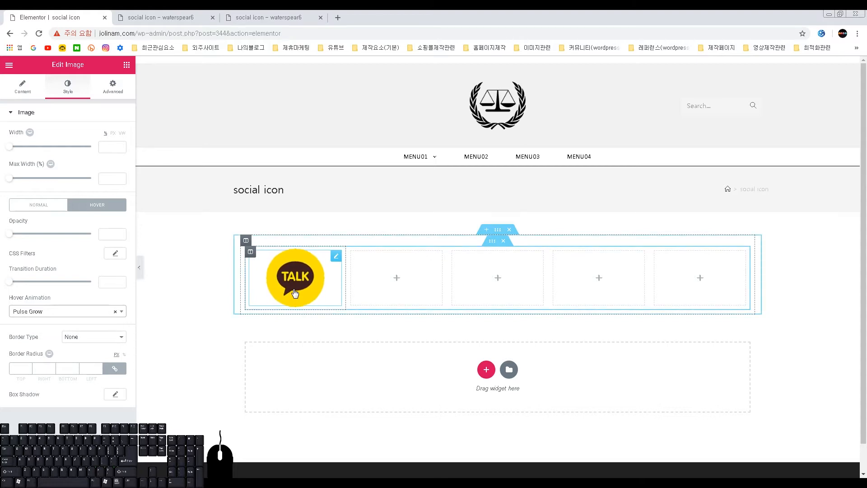
# Replace the TALK image's hover animation with another effect from further down the animation list
pyautogui.click(53, 311)
pyautogui.scroll(-3, 60, 356)
pyautogui.click(42, 397)
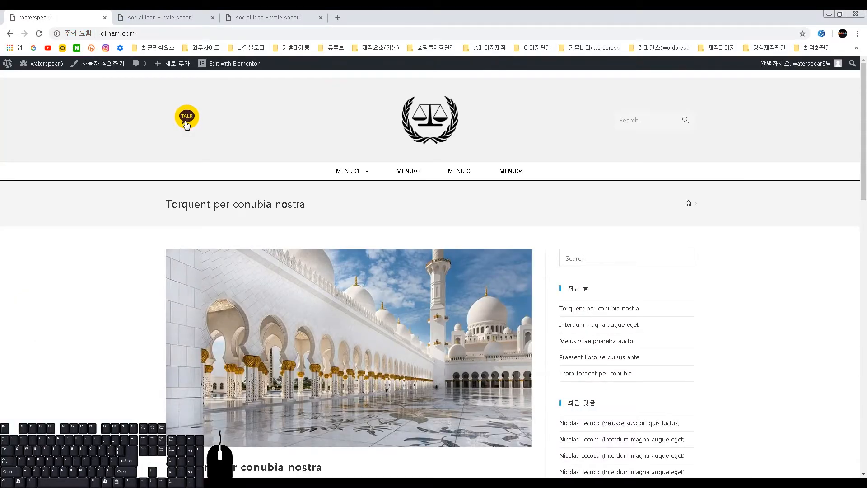
# Test the header's TALK icon link on the live site and return to the site's page
pyautogui.click(186, 122)
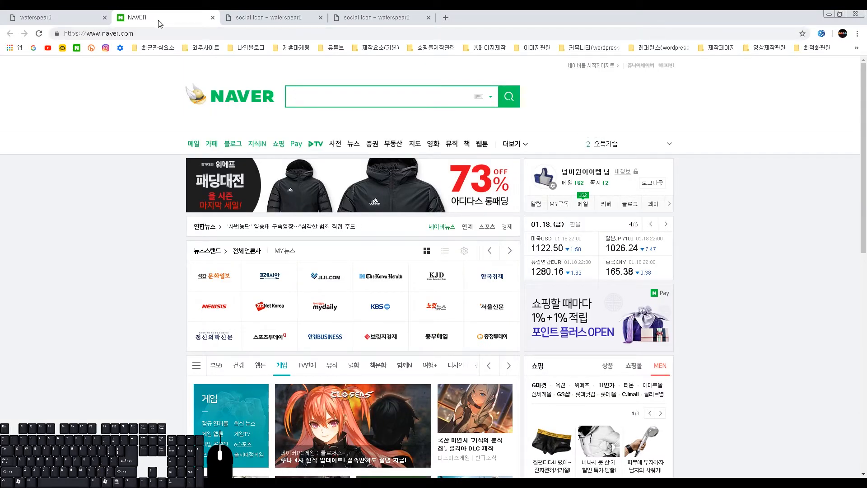
pyautogui.click(75, 21)
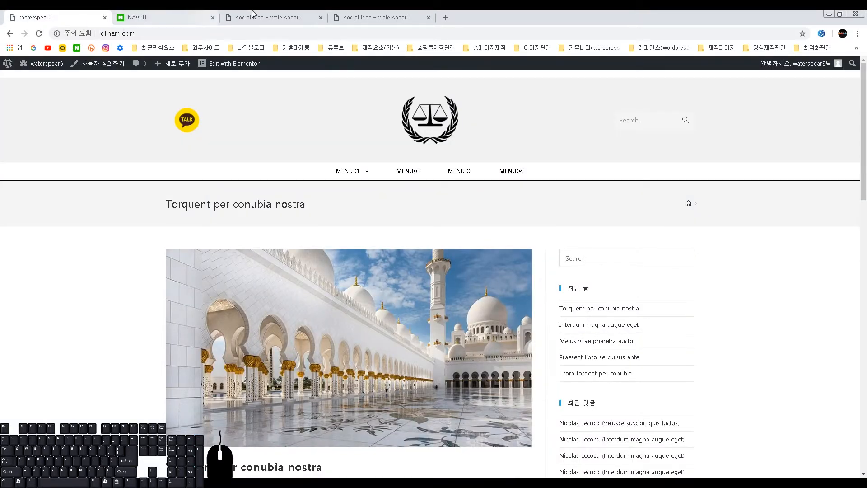
# Inspect the header search field in the developer tools and select its wrapping div with the id medium-searchform
pyautogui.click(668, 123)
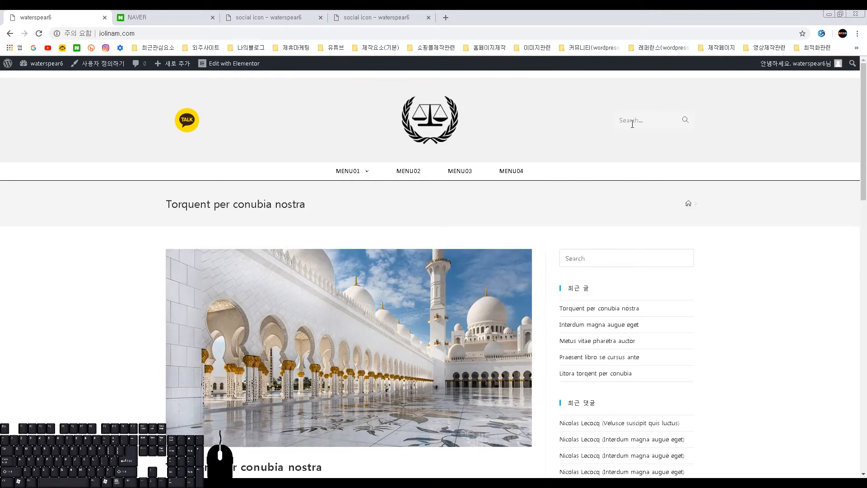
pyautogui.click(626, 124)
pyautogui.rightClick(636, 123)
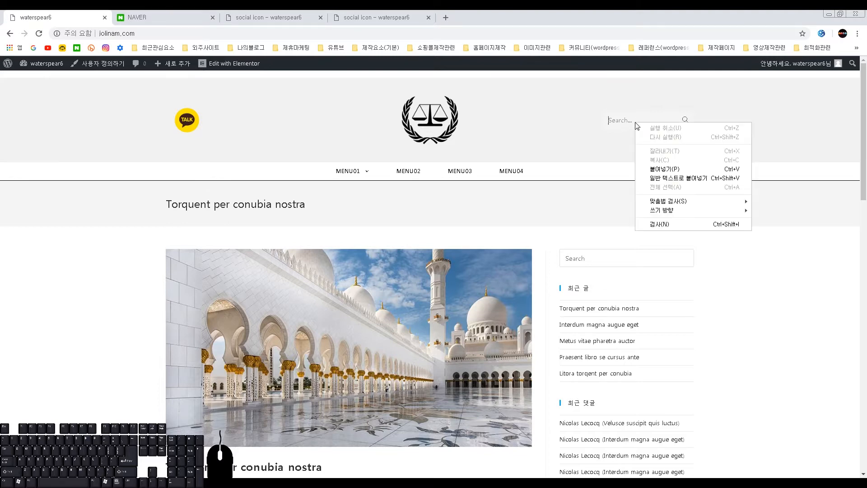
pyautogui.click(671, 228)
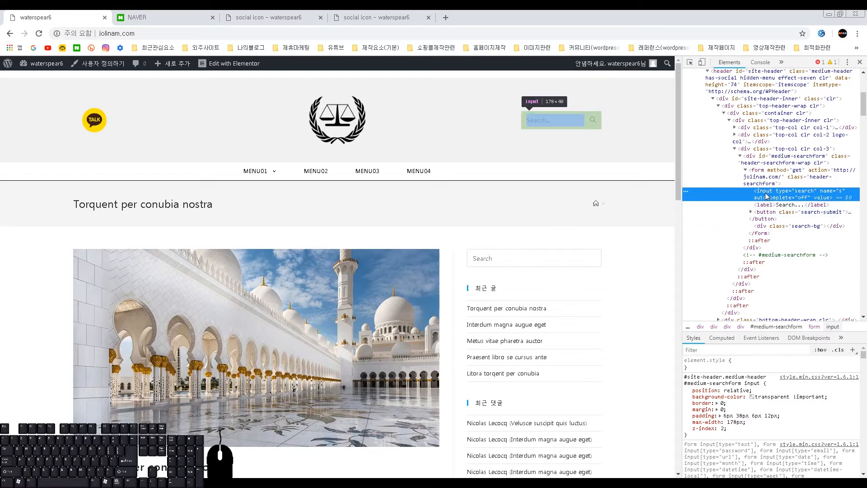
pyautogui.click(761, 163)
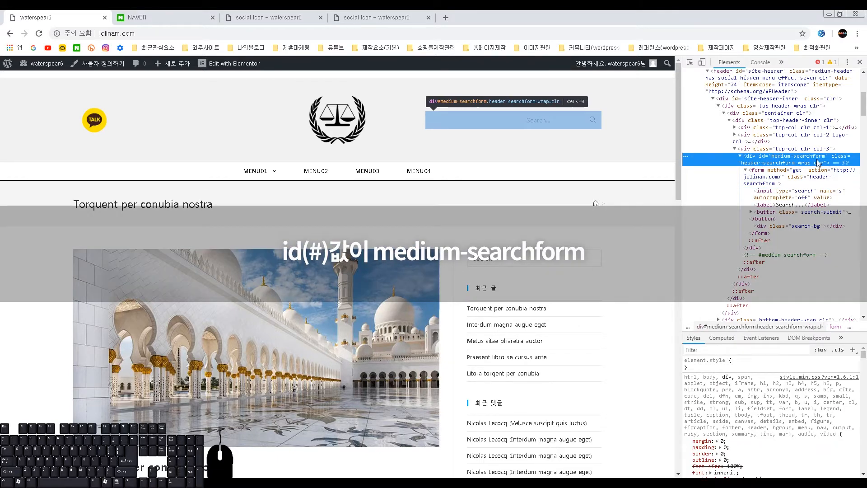
pyautogui.doubleClick(790, 158)
pyautogui.click(749, 162)
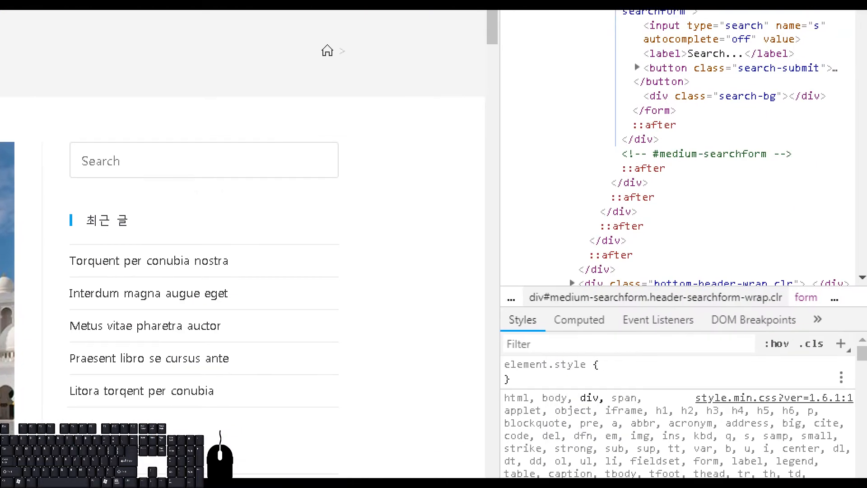
# Add a new inspector style rule for div#medium-searchform with display: none
pyautogui.moveTo(827, 333); pyautogui.dragTo(849, 356)
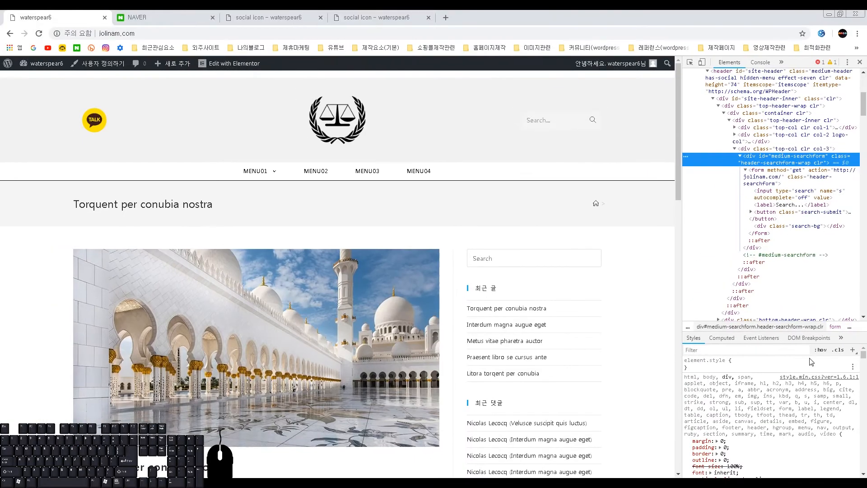
pyautogui.doubleClick(838, 343)
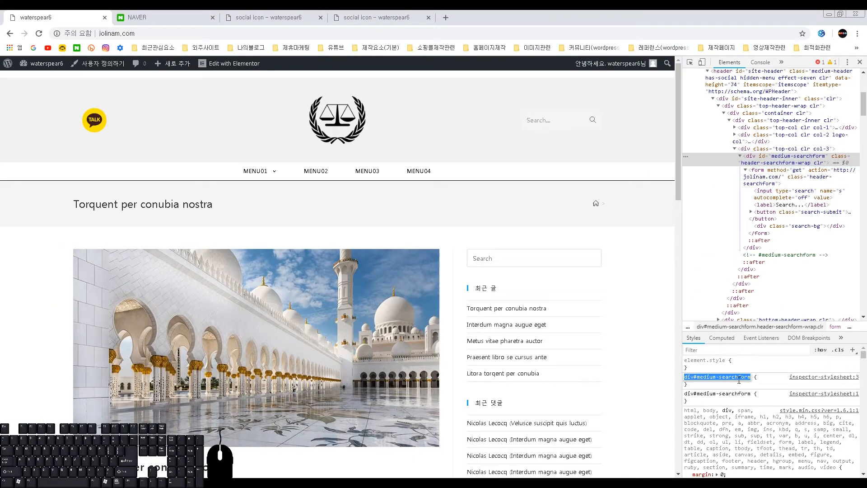
pyautogui.press('Return')
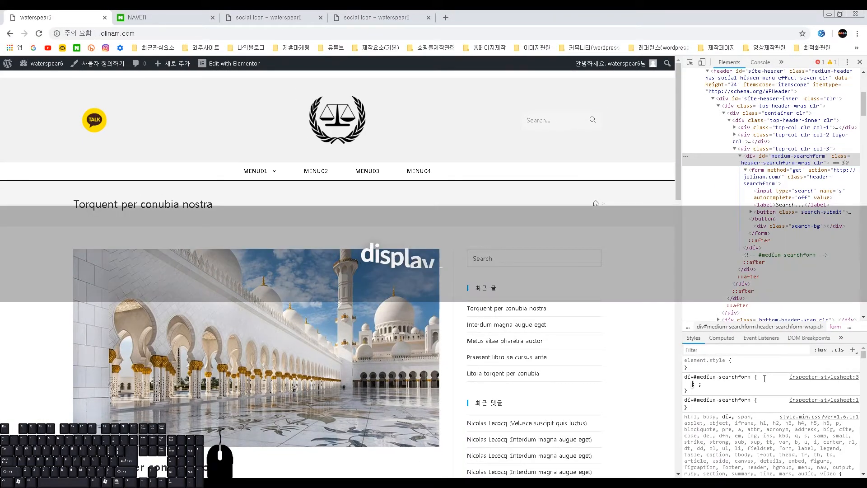
pyautogui.write('di')
pyautogui.press('Tab')
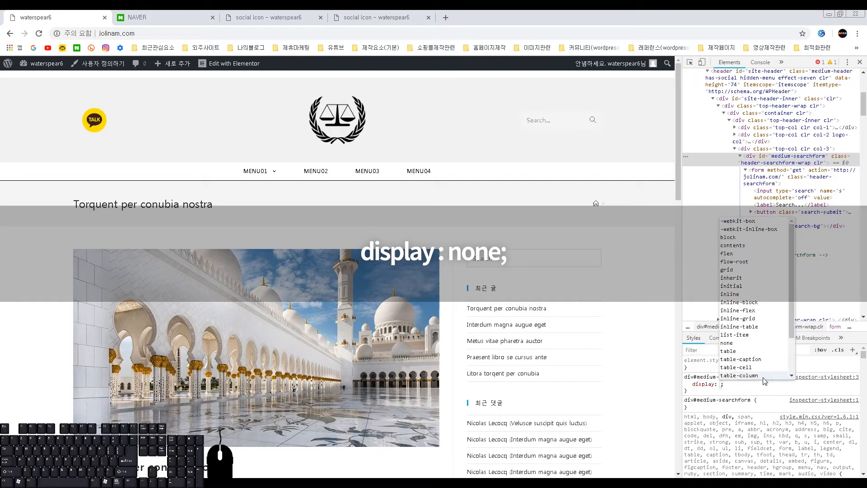
pyautogui.write('none')
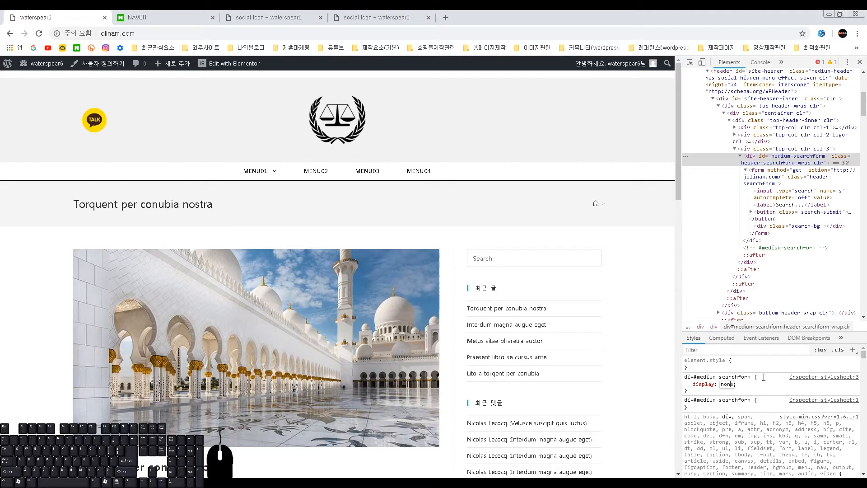
pyautogui.press('Return')
pyautogui.press('Escape')
# Copy the div#medium-searchform rule and open the Simple CSS page in the WordPress admin
pyautogui.moveTo(685, 376); pyautogui.dragTo(701, 393)
pyautogui.hotkey('ctrl', 'c')
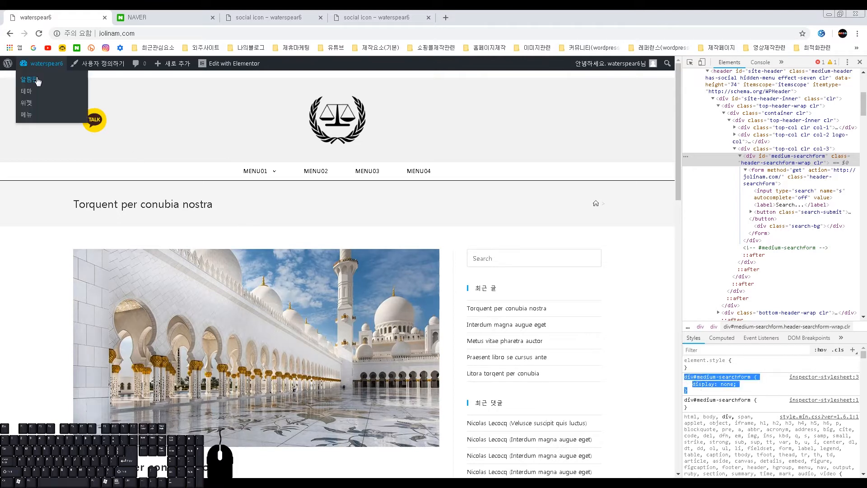
pyautogui.click(29, 79)
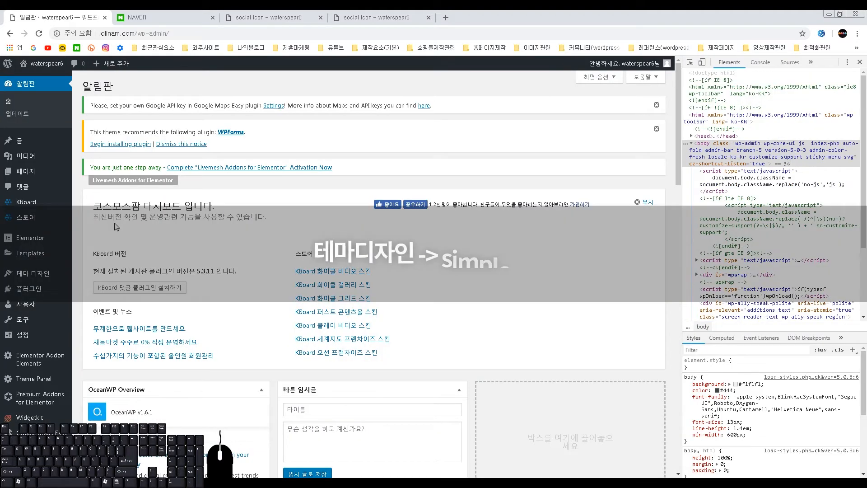
pyautogui.moveTo(42, 278)
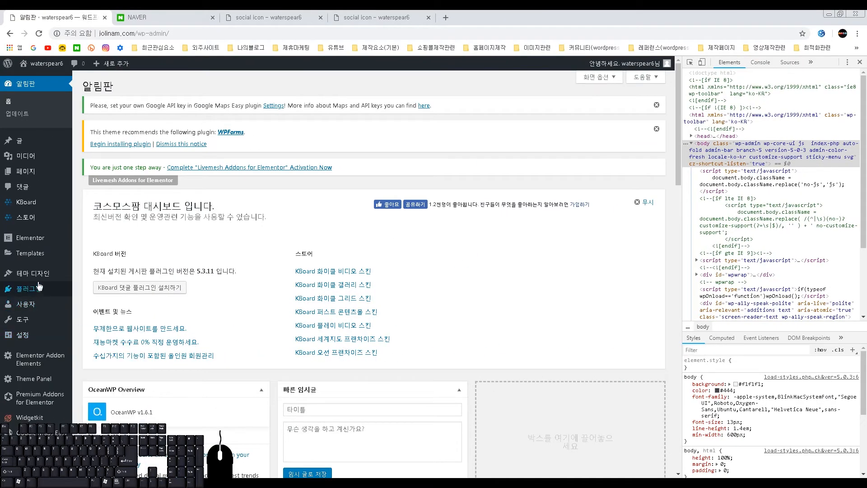
pyautogui.moveTo(41, 275)
pyautogui.click(91, 338)
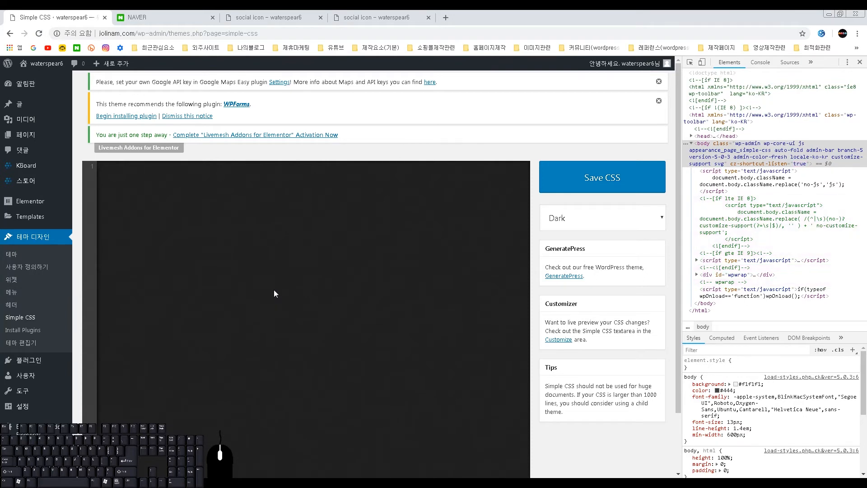
# Close the developer tools, paste the div#medium-searchform display: none rule into Simple CSS and save it
pyautogui.click(860, 62)
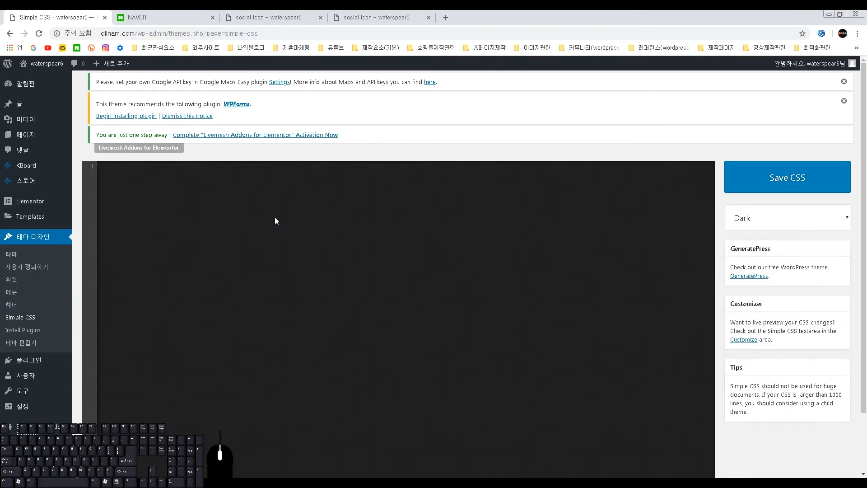
pyautogui.hotkey('ctrl', 'v')
pyautogui.moveTo(155, 186); pyautogui.dragTo(92, 164)
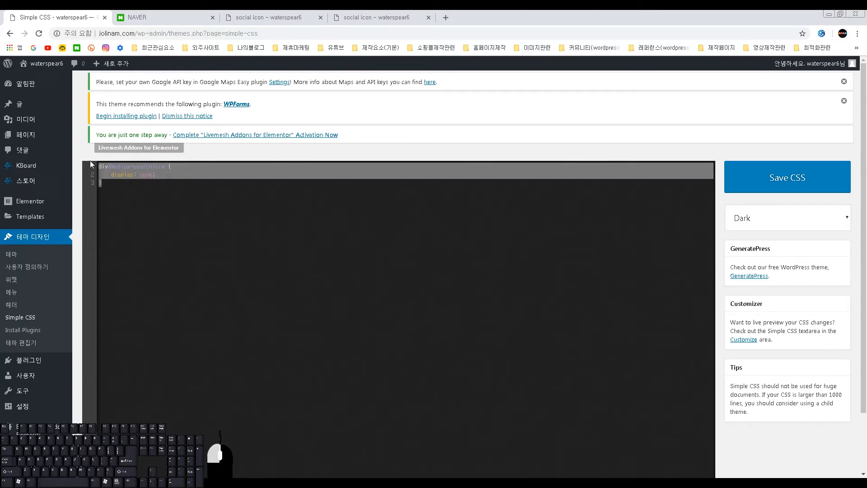
pyautogui.click(132, 187)
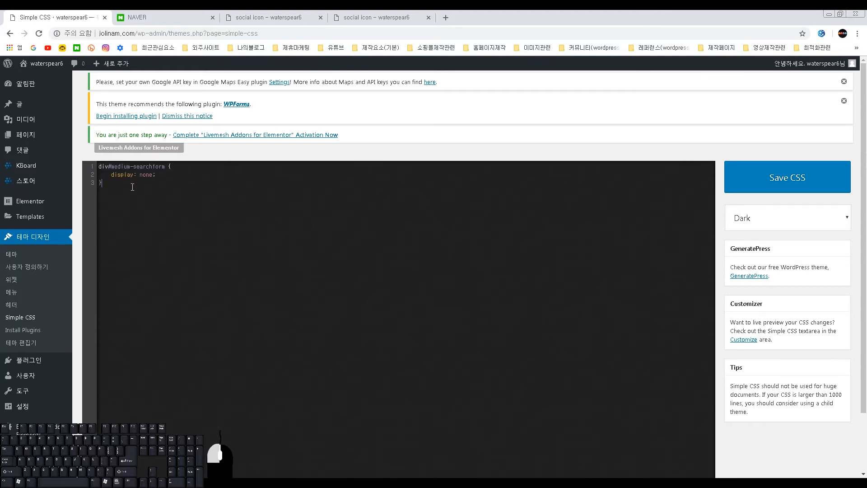
pyautogui.click(795, 193)
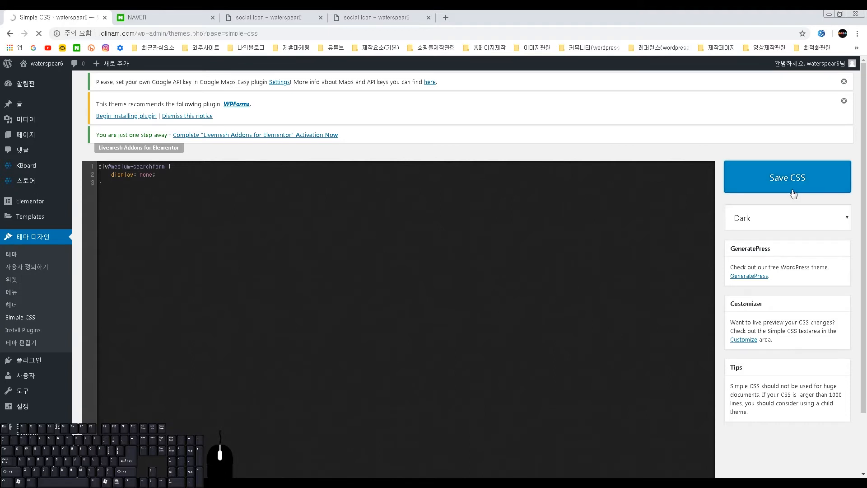
# Open the live site in a new window and check its header, main menu and the page area below
pyautogui.moveTo(46, 63)
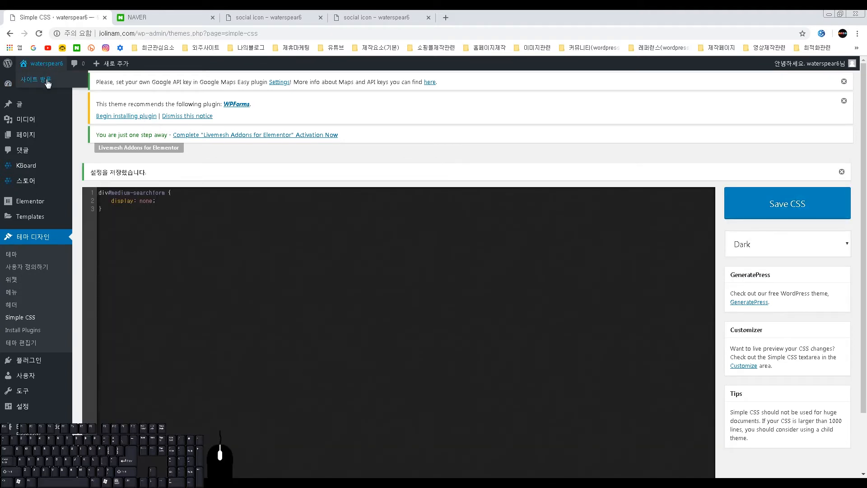
pyautogui.keyDown('shift'); pyautogui.click(47, 80); pyautogui.keyUp('shift')
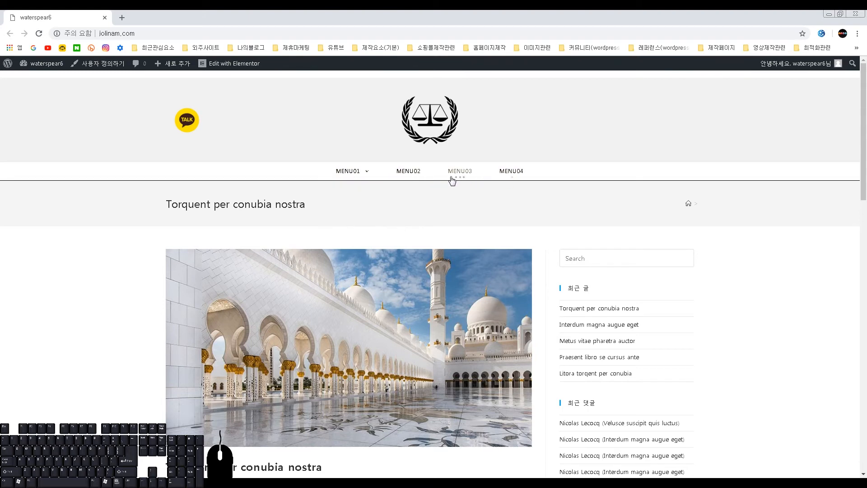
pyautogui.moveTo(354, 177)
pyautogui.moveTo(0, 182); pyautogui.dragTo(859, 475)
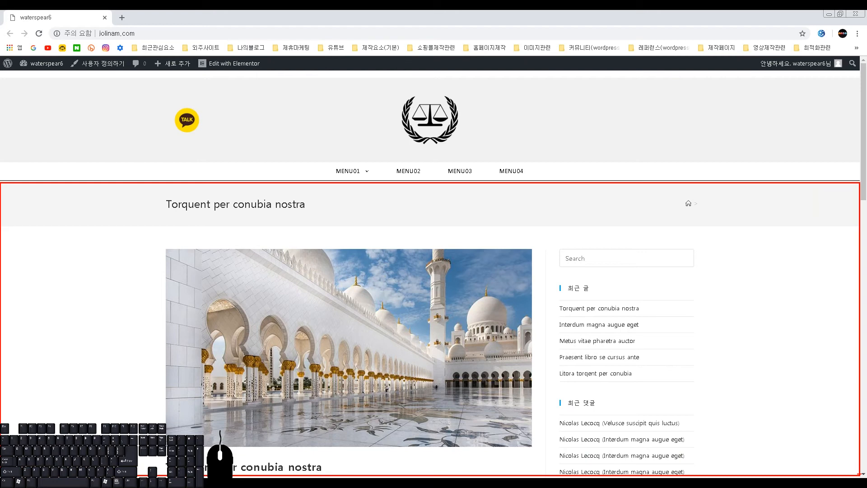
pyautogui.press('Escape')
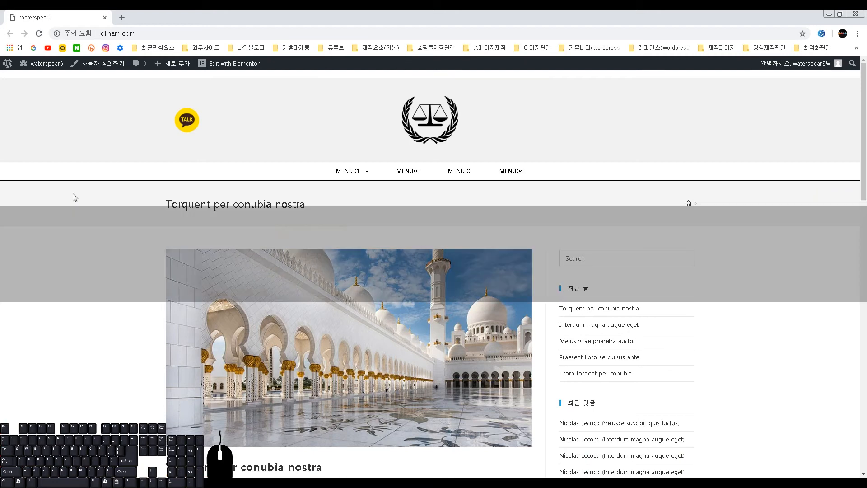